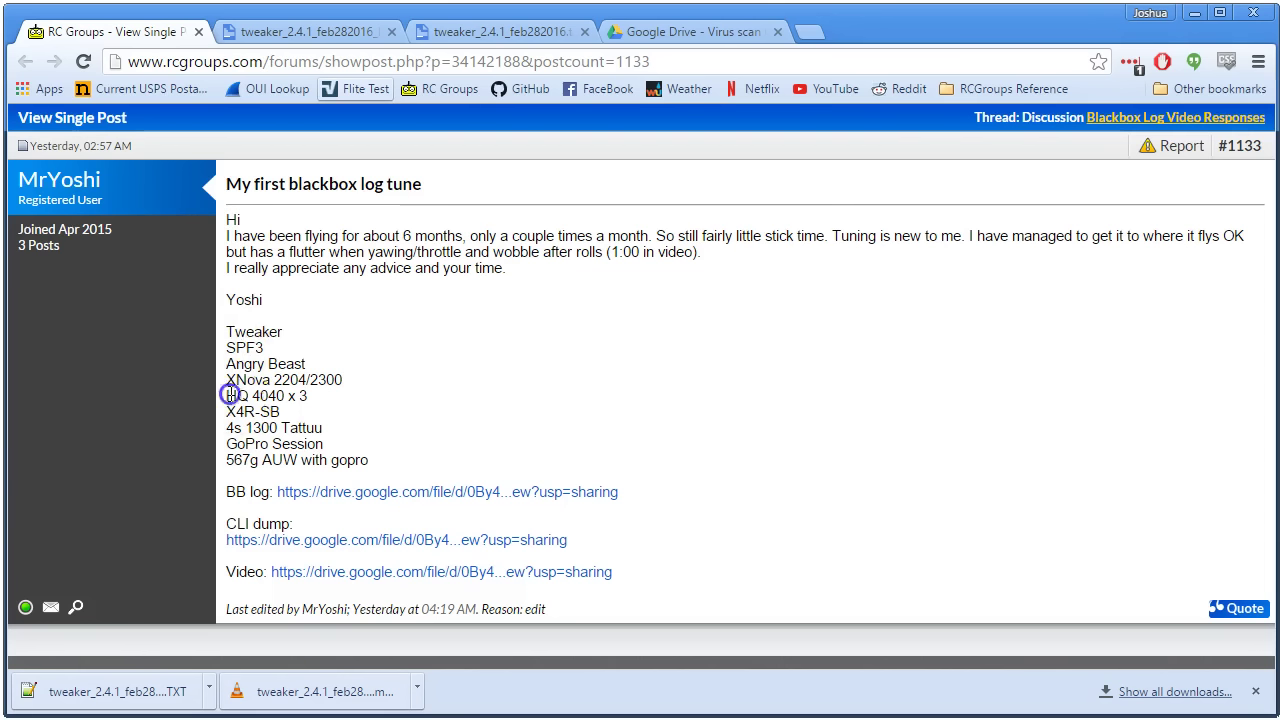
# Read the hardware list in the forum post, highlighting the HQ 4040 x 3 propeller entry
pyautogui.moveTo(309, 397); pyautogui.dragTo(224, 398)
pyautogui.click(366, 402)
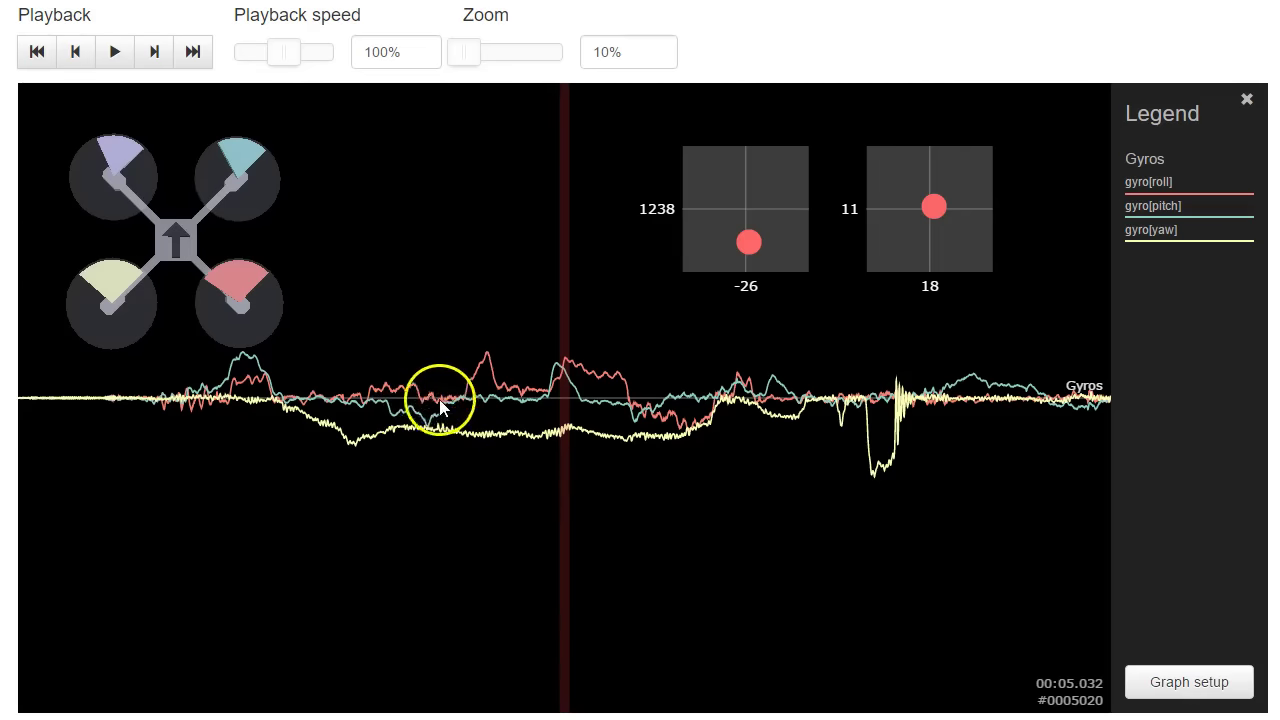
# Replace the Gyros graph with the predefined Gyro + PID roll graph and set the graph zoom to 100%
pyautogui.moveTo(851, 423); pyautogui.dragTo(402, 437)
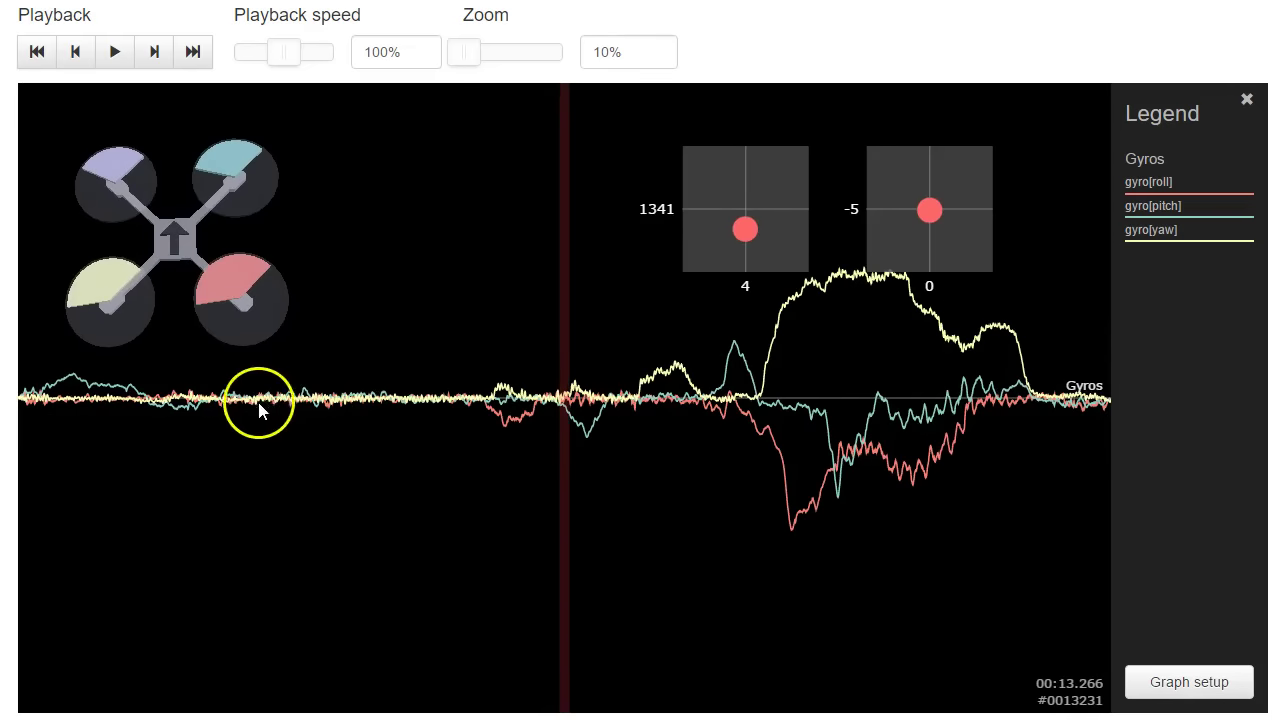
pyautogui.moveTo(777, 391); pyautogui.dragTo(908, 408)
pyautogui.click(1184, 675)
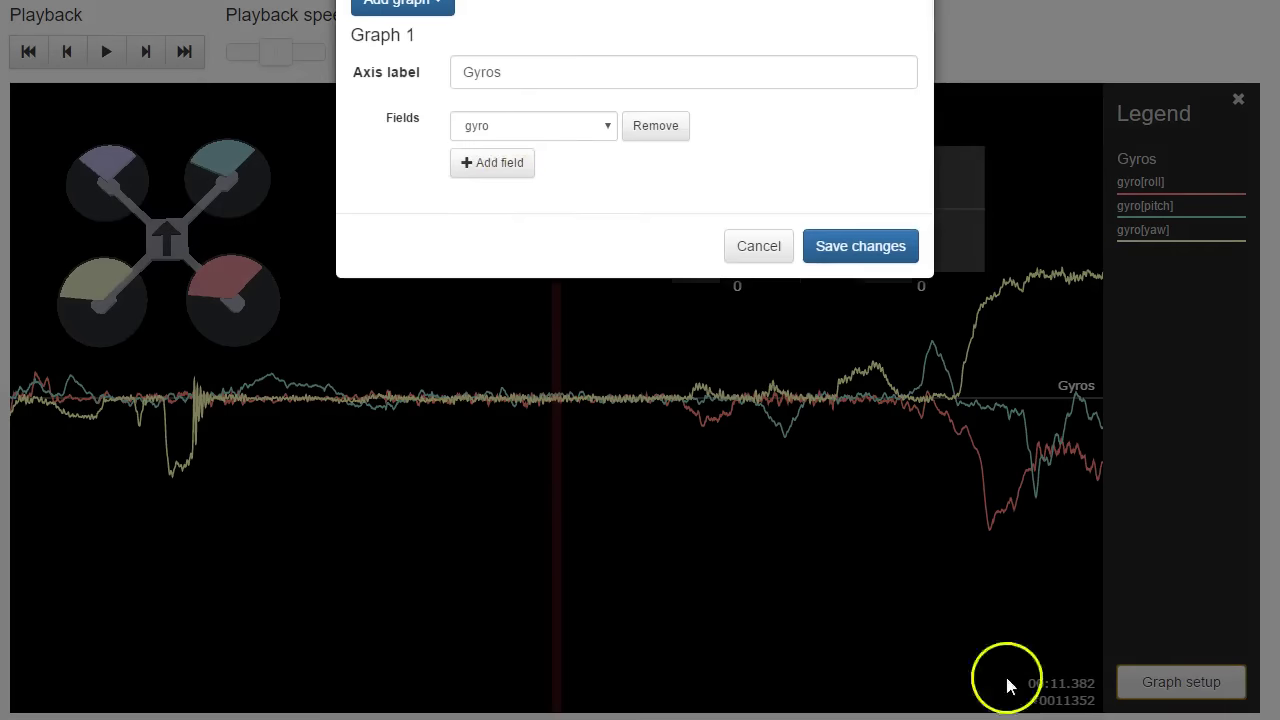
pyautogui.click(645, 128)
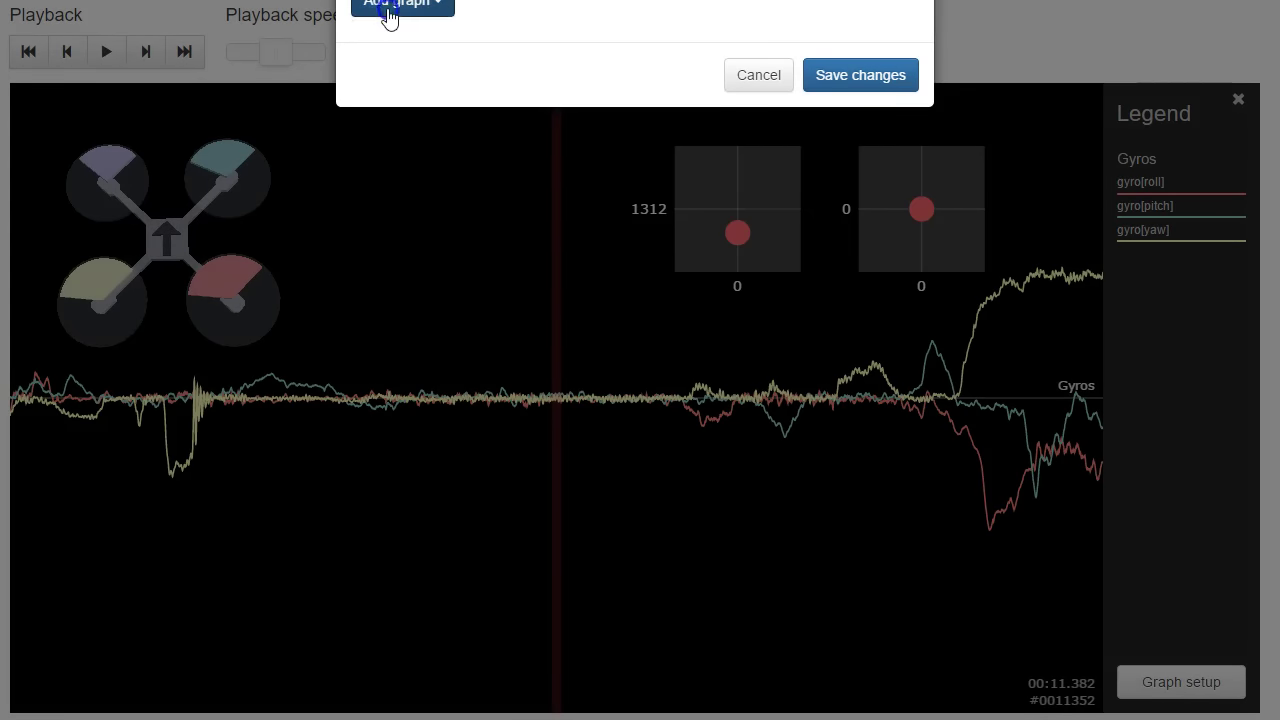
pyautogui.click(388, 18)
pyautogui.click(392, 157)
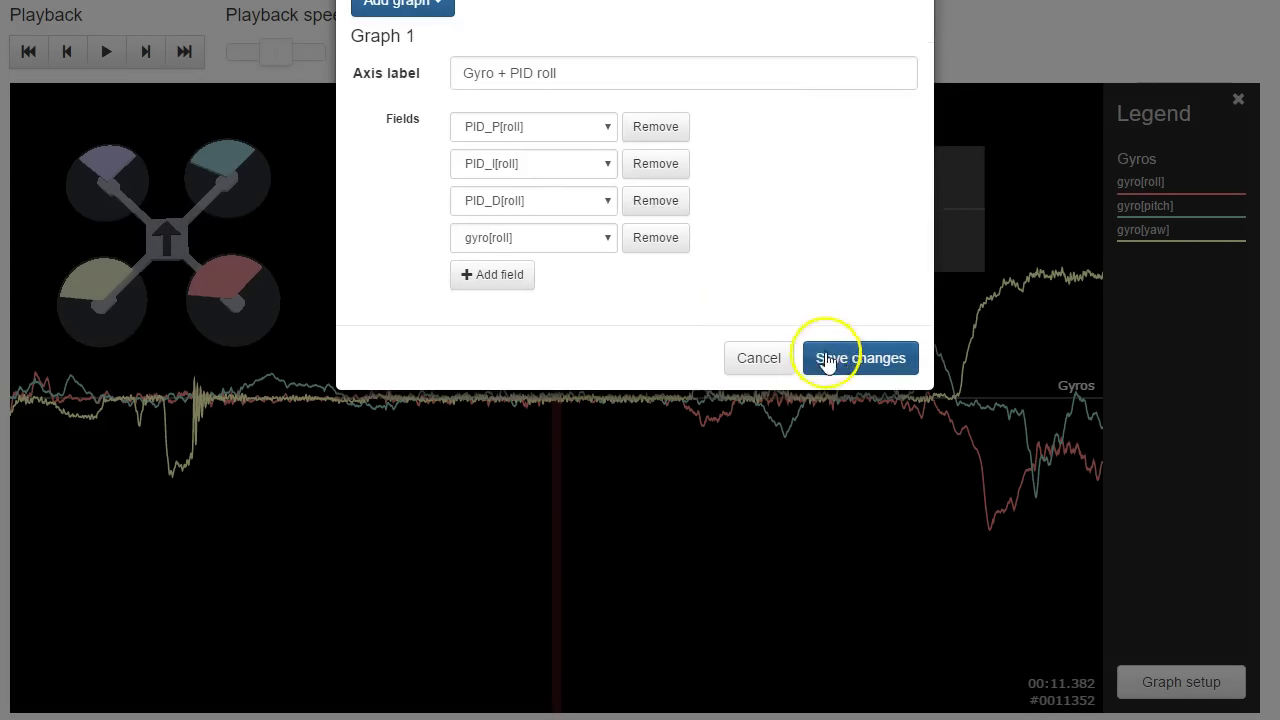
pyautogui.click(829, 357)
pyautogui.moveTo(462, 52); pyautogui.dragTo(511, 52)
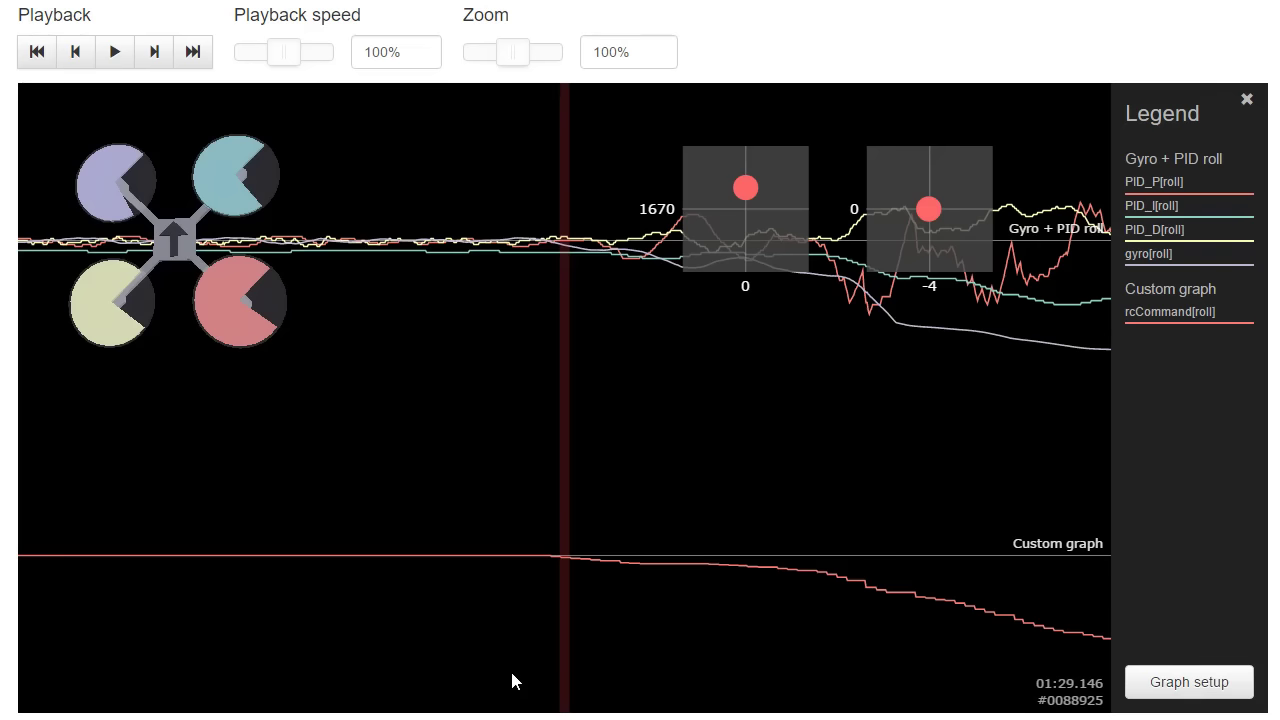
# Examine the roll PID and gyro traces against rcCommand[roll] through the roll manoeuvre from about 01:29 to 01:31
pyautogui.moveTo(780, 640); pyautogui.dragTo(571, 600)
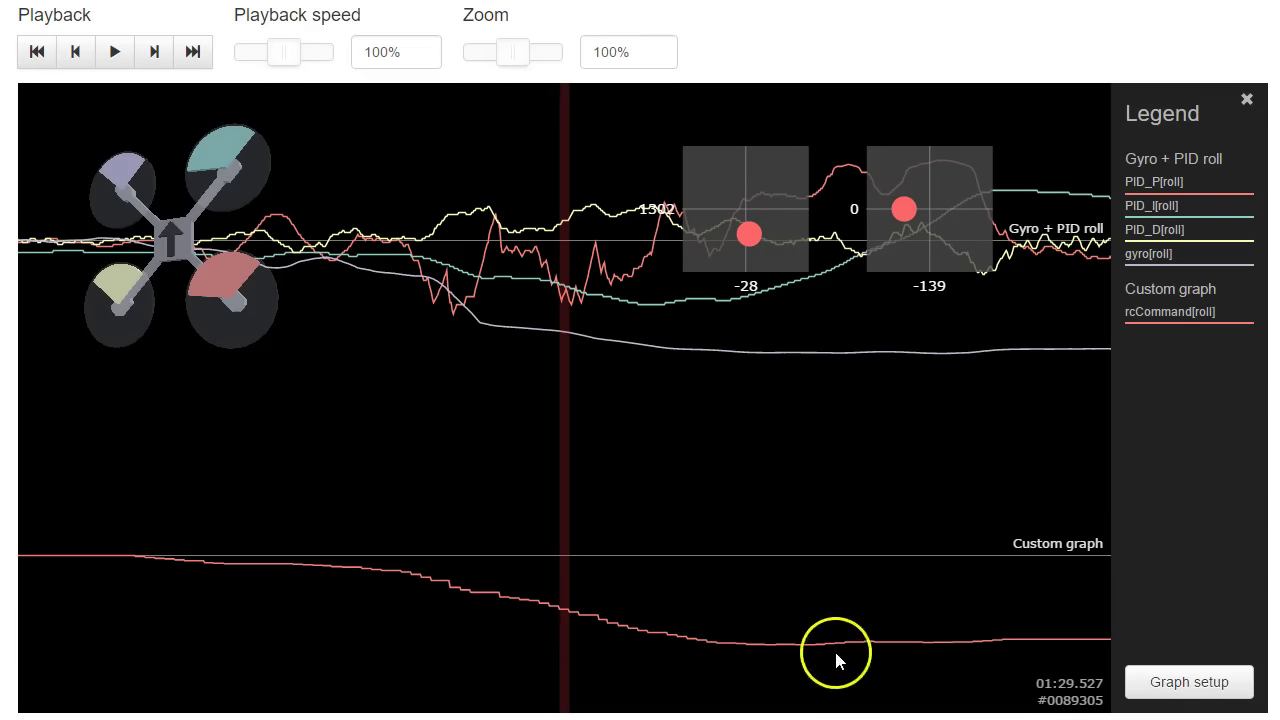
pyautogui.click(836, 616)
pyautogui.moveTo(836, 616); pyautogui.dragTo(770, 637)
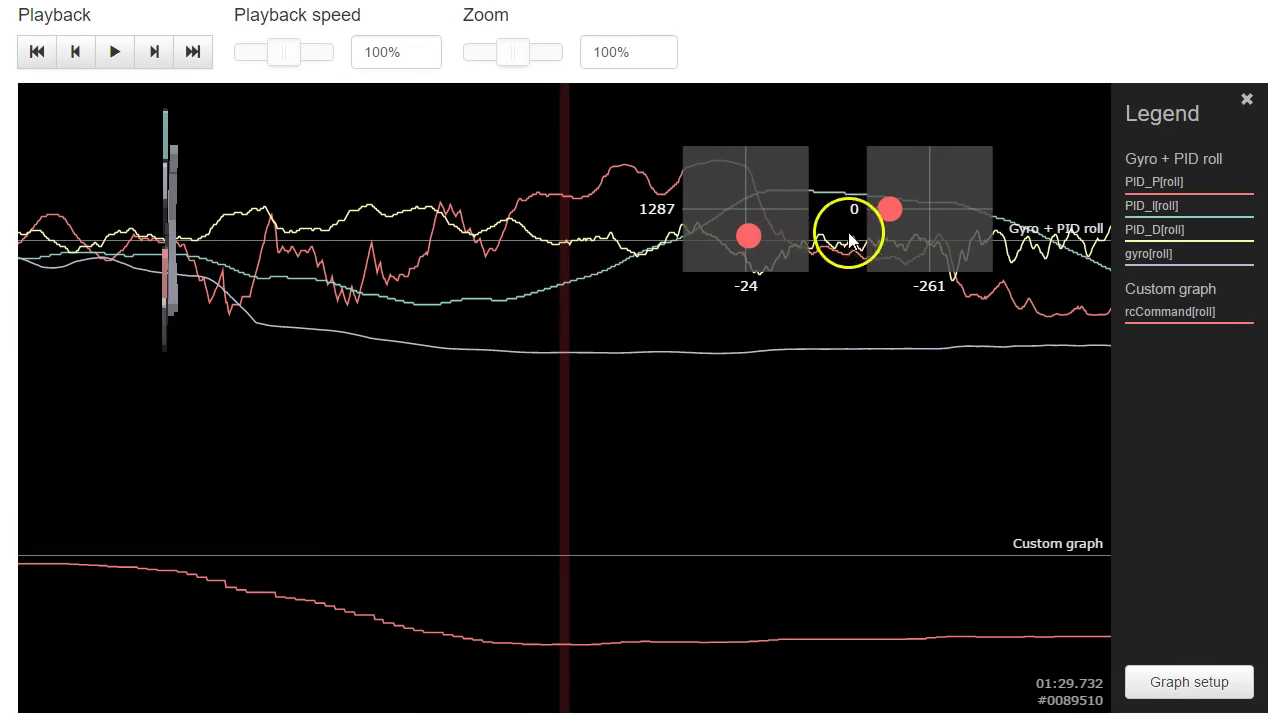
pyautogui.moveTo(804, 386); pyautogui.dragTo(686, 417)
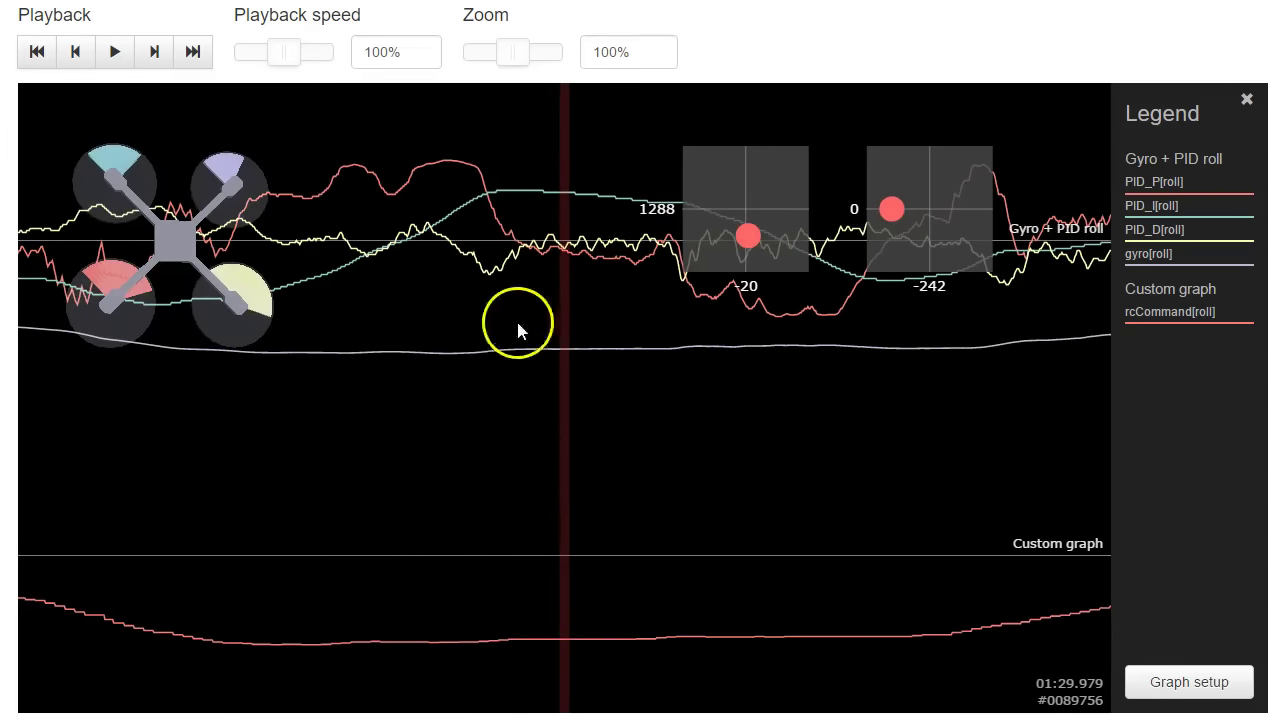
pyautogui.moveTo(644, 269); pyautogui.dragTo(387, 308)
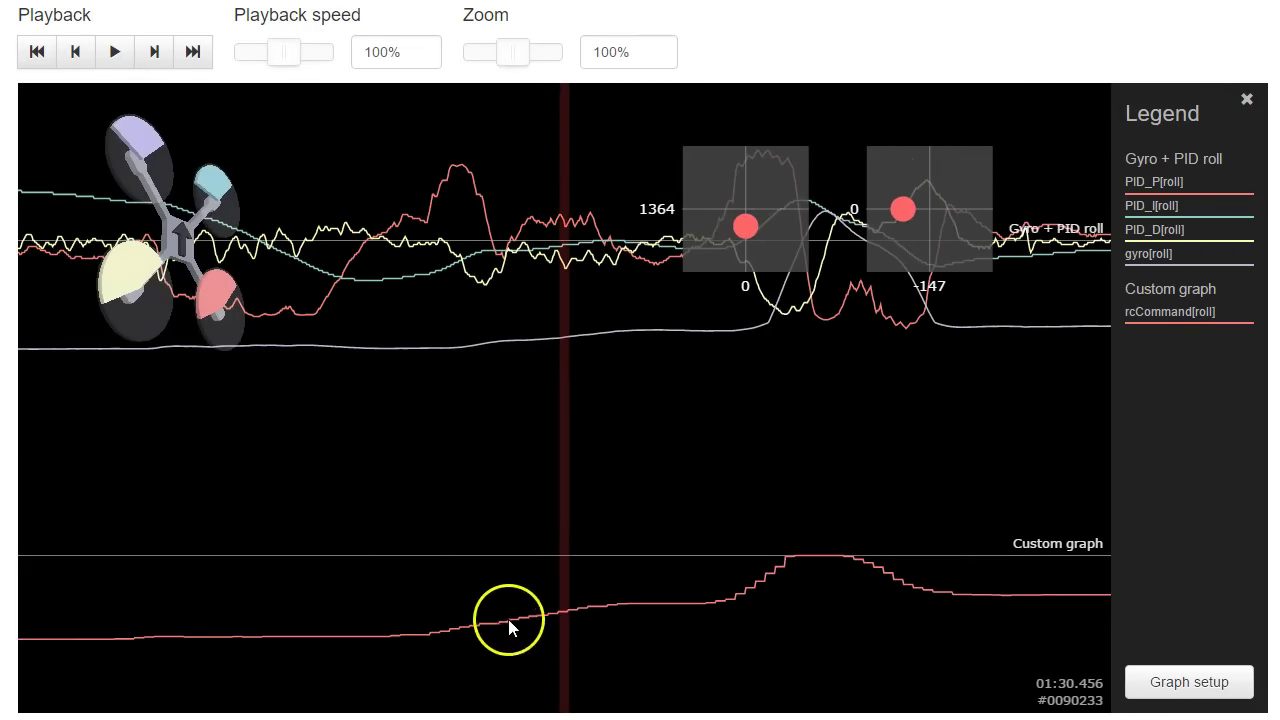
pyautogui.moveTo(686, 609); pyautogui.dragTo(573, 610)
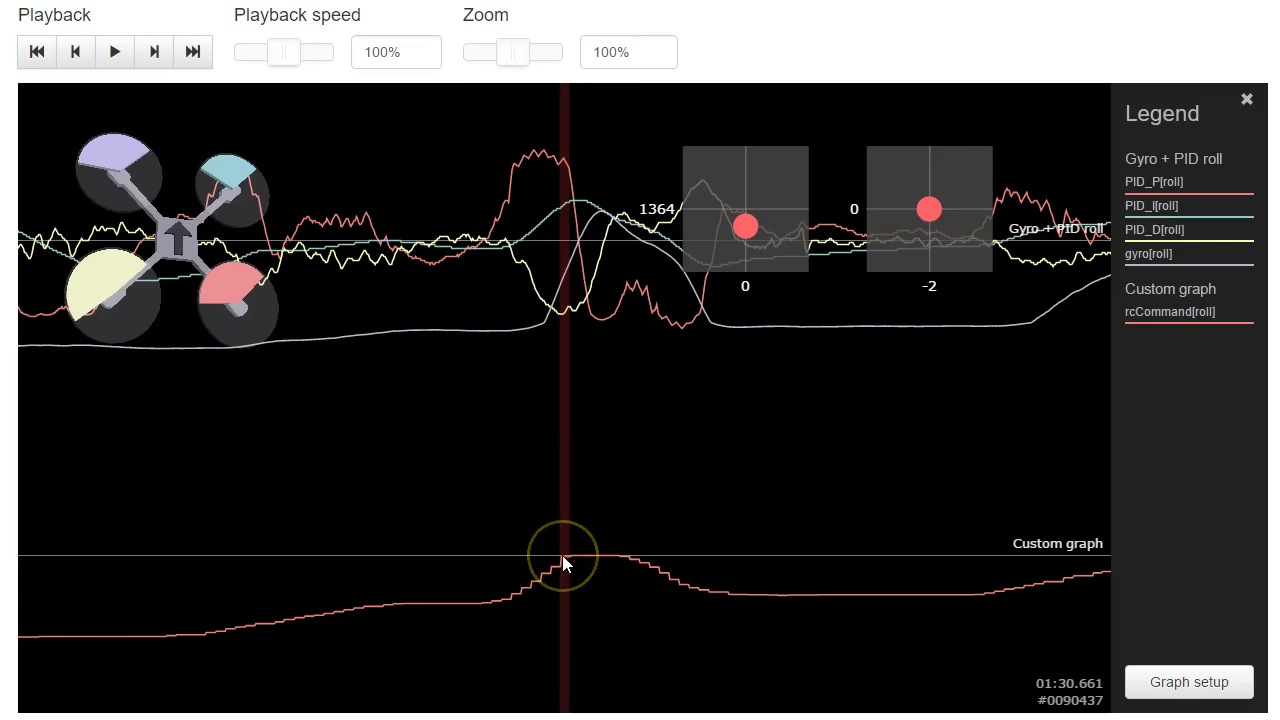
pyautogui.moveTo(562, 555); pyautogui.dragTo(567, 245)
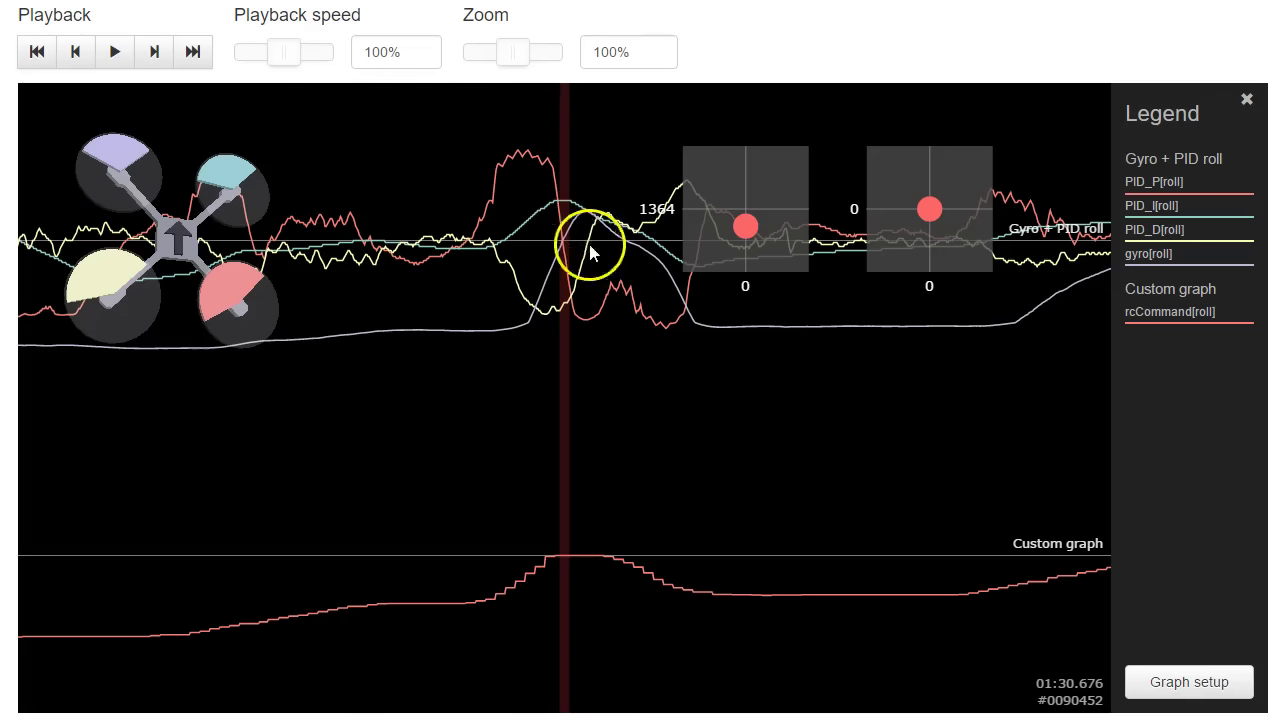
# Add the PID_sum[roll] field to the custom graph below rcCommand[roll] and save the graph setup
pyautogui.click(1198, 680)
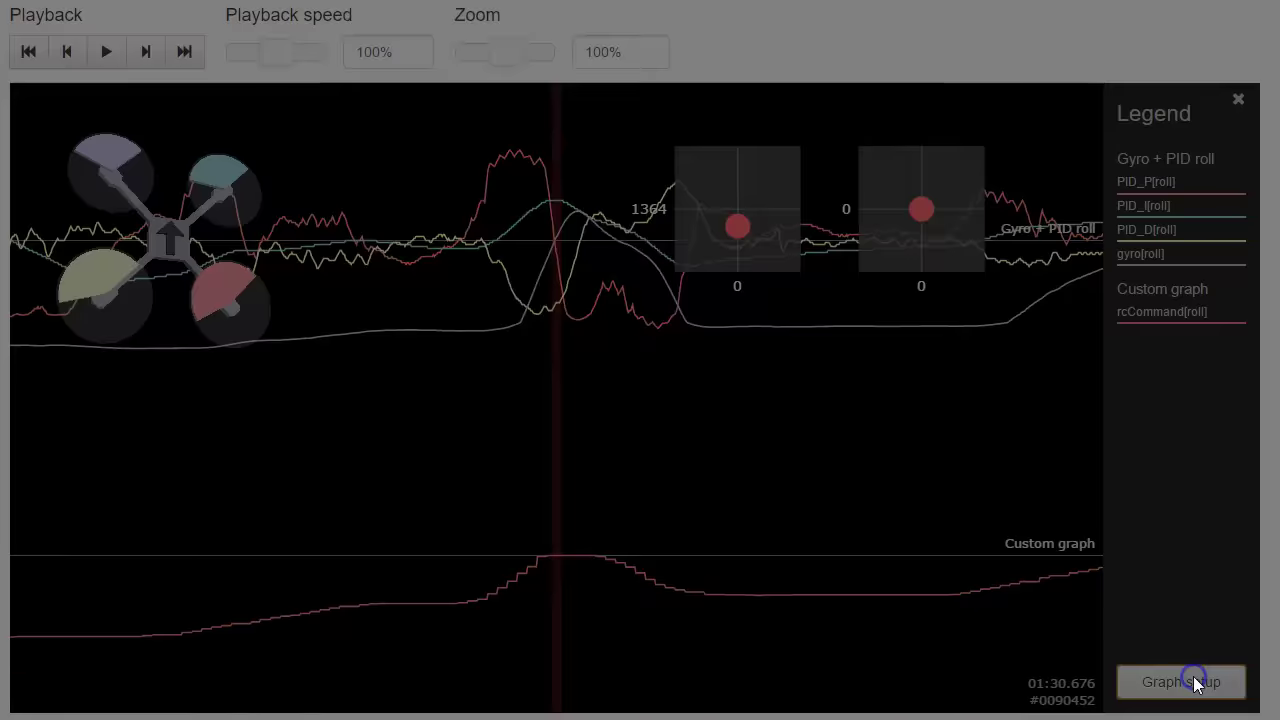
pyautogui.click(484, 447)
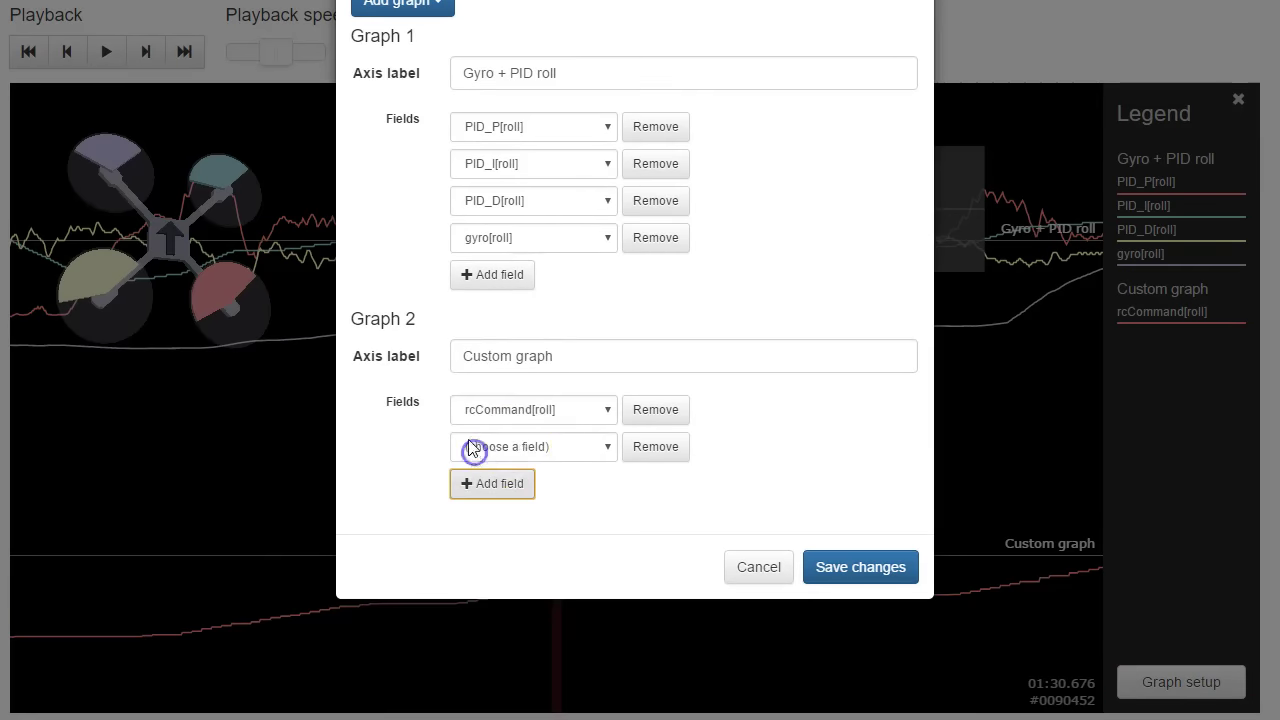
pyautogui.click(523, 447)
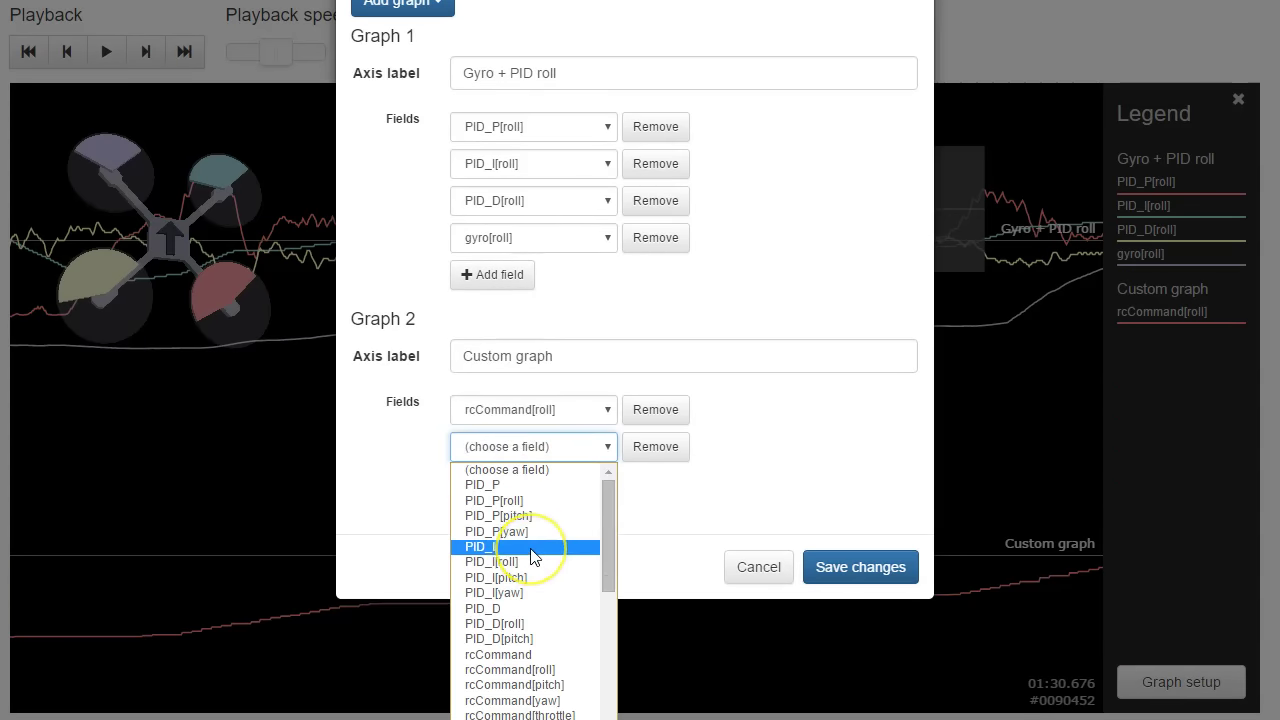
pyautogui.scroll(-10, 531, 556)
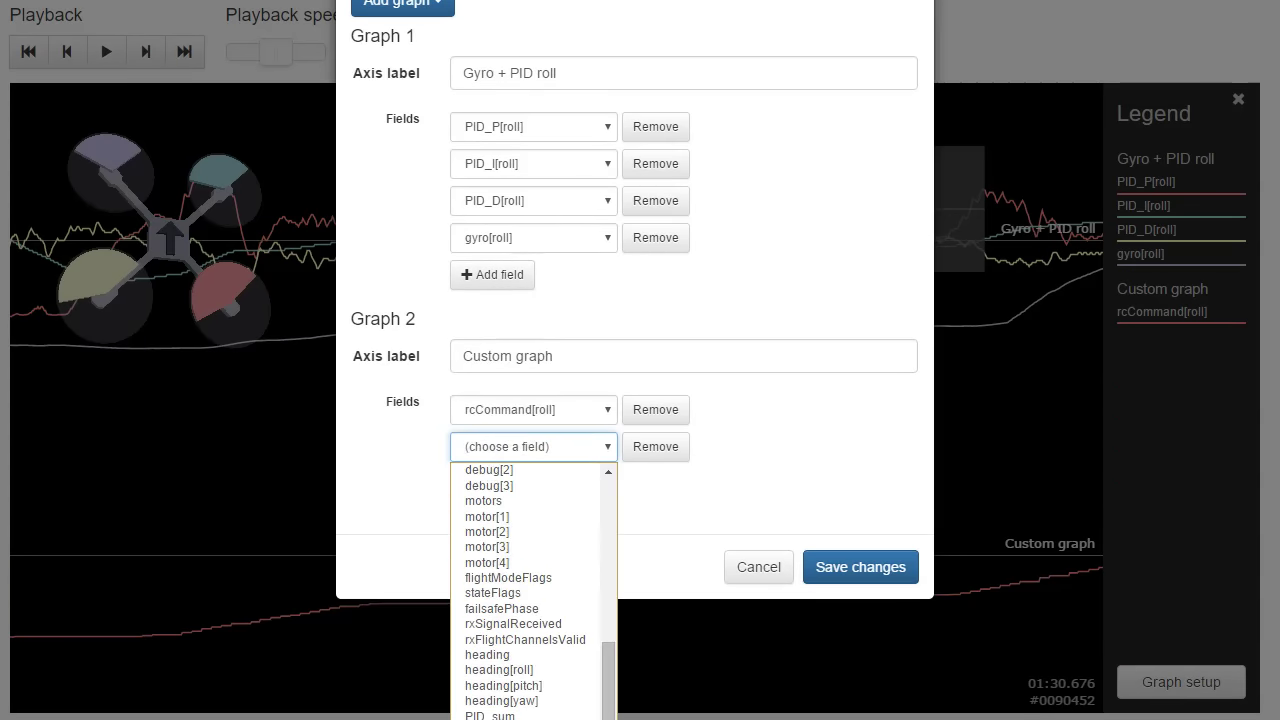
pyautogui.click(495, 714)
pyautogui.click(849, 566)
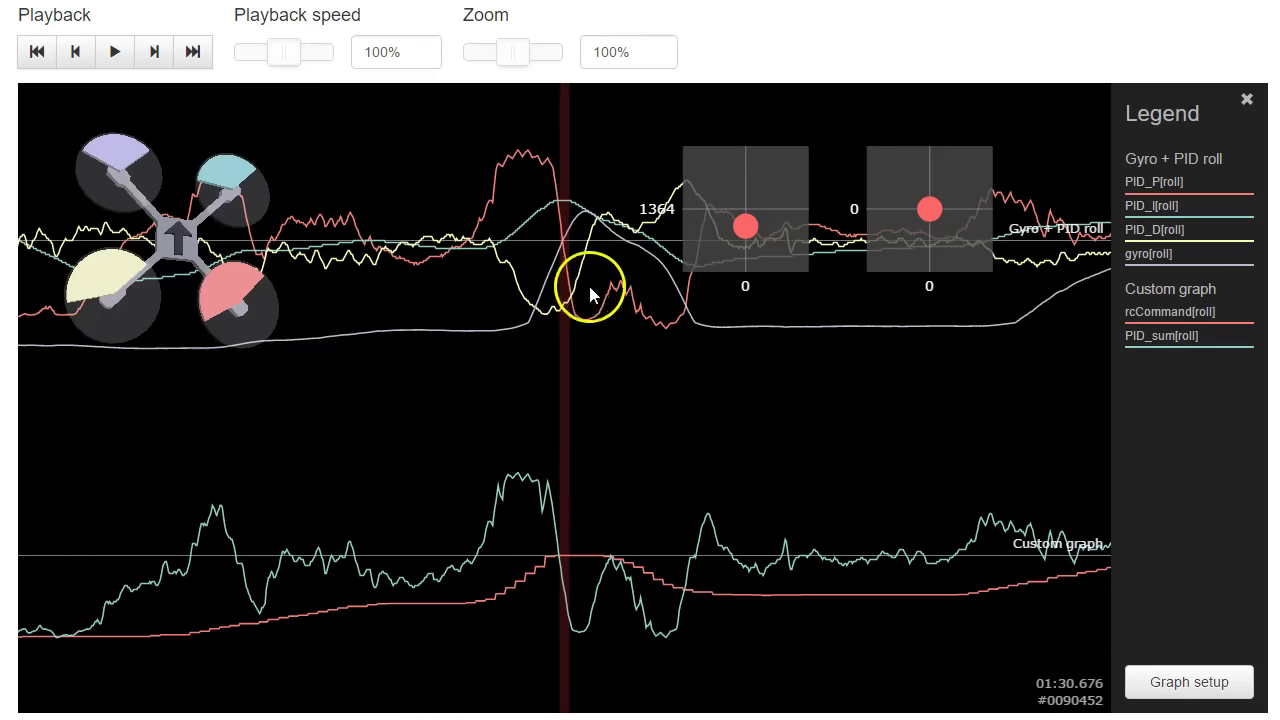
# Compare PID_sum[roll] with the roll PID traces around 01:30.7 and in the section between about 00:23 and 00:26
pyautogui.click(745, 467)
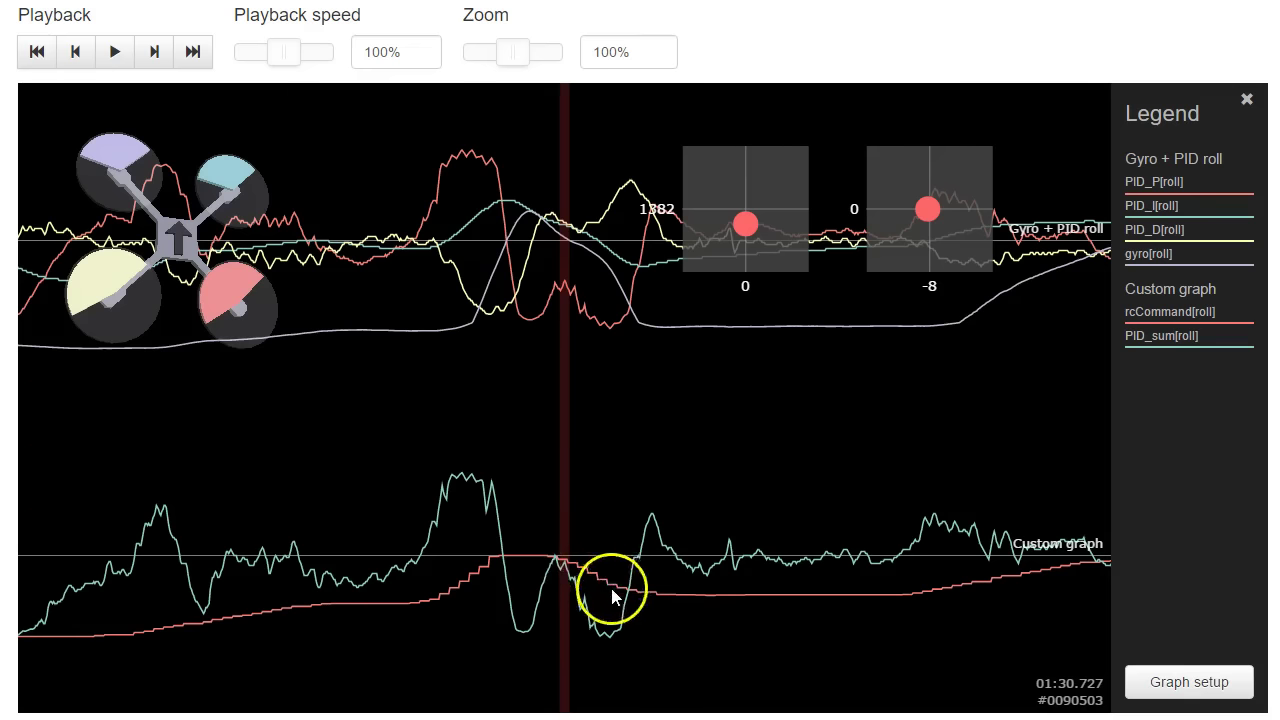
pyautogui.moveTo(608, 455); pyautogui.dragTo(660, 466)
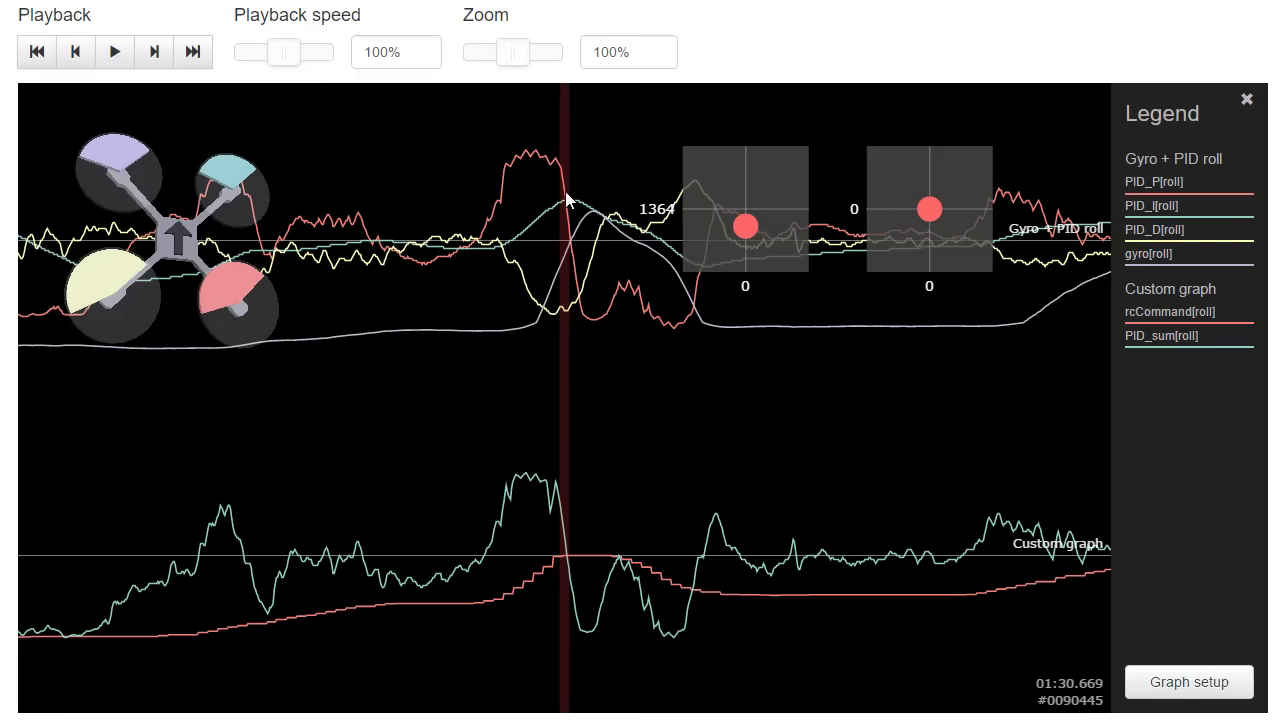
pyautogui.moveTo(359, 357); pyautogui.dragTo(373, 315)
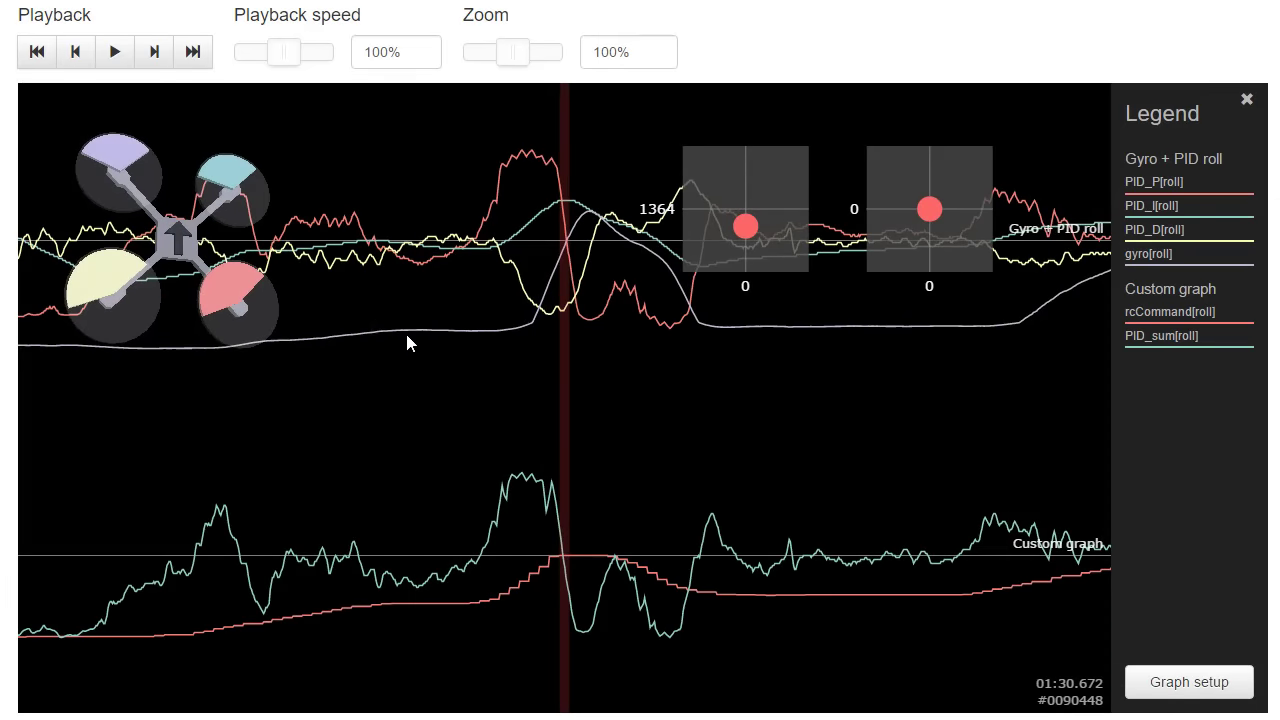
pyautogui.click(468, 294)
pyautogui.scroll(10, 565, 400)
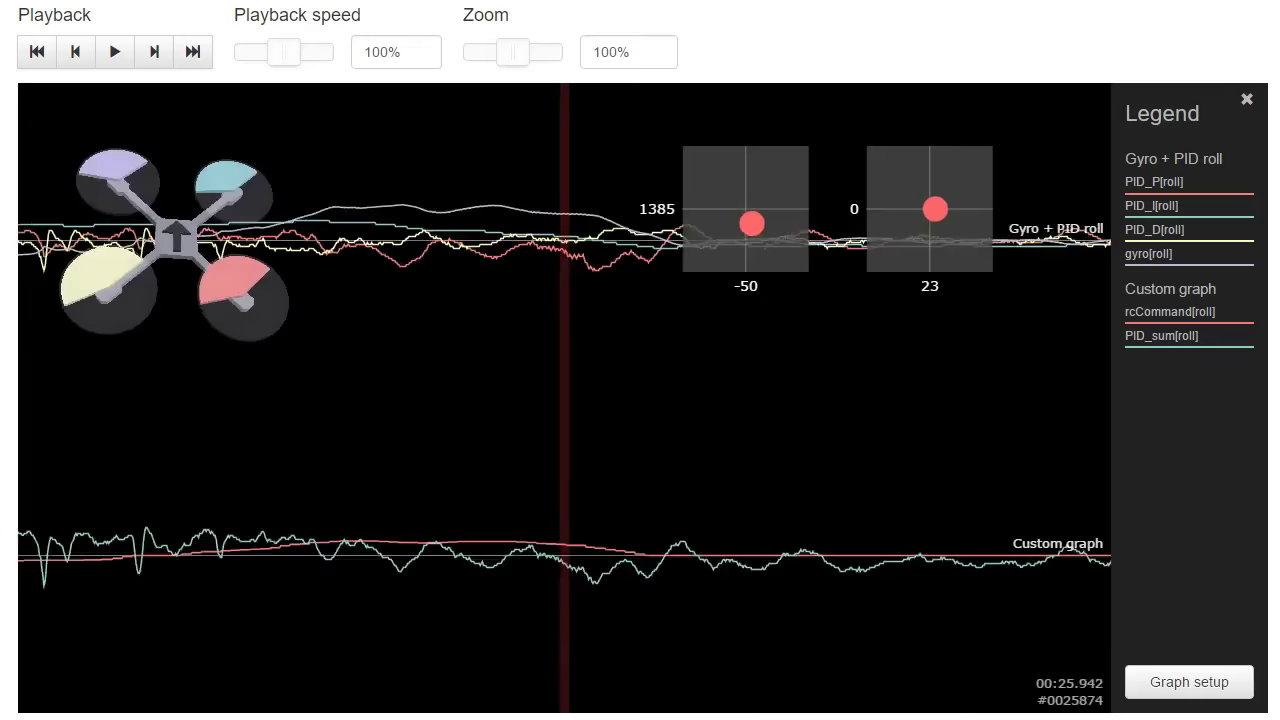
pyautogui.scroll(2, 565, 400)
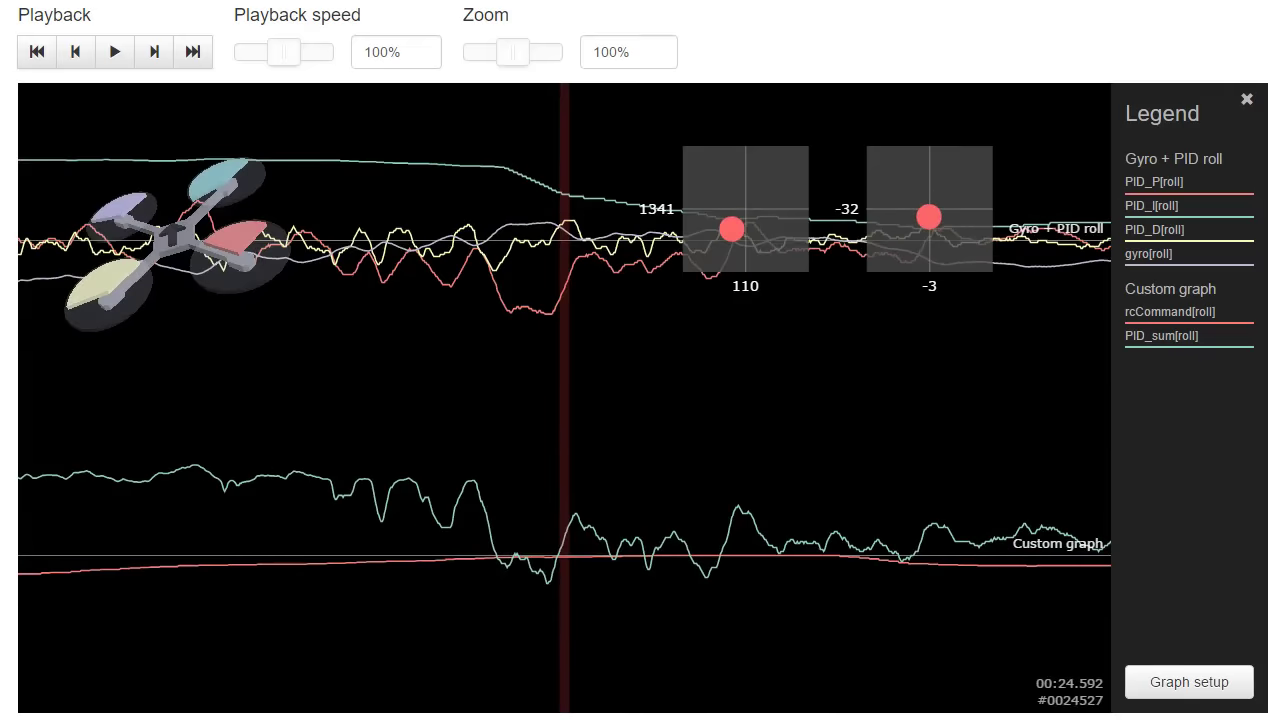
pyautogui.moveTo(366, 555); pyautogui.dragTo(1154, 537)
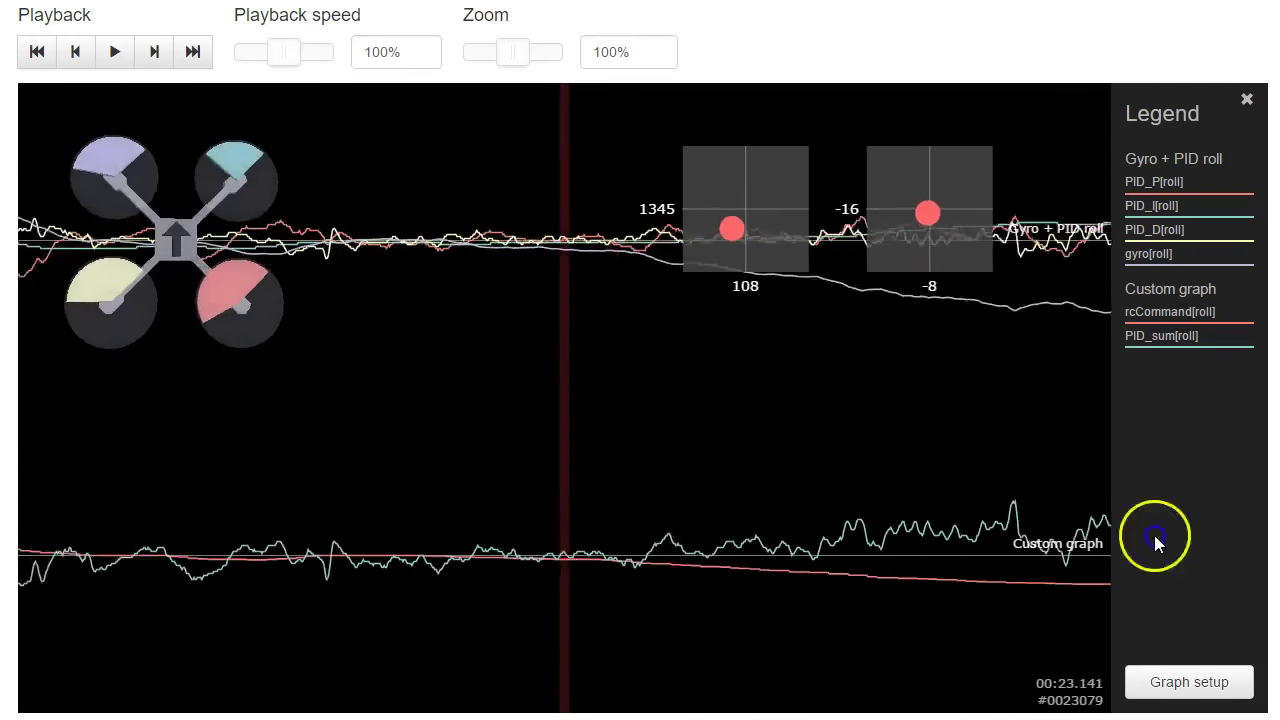
# Remove the custom graph with rcCommand[roll] and PID_sum[roll], keeping only the Gyro + PID roll graph
pyautogui.click(1180, 681)
pyautogui.click(655, 409)
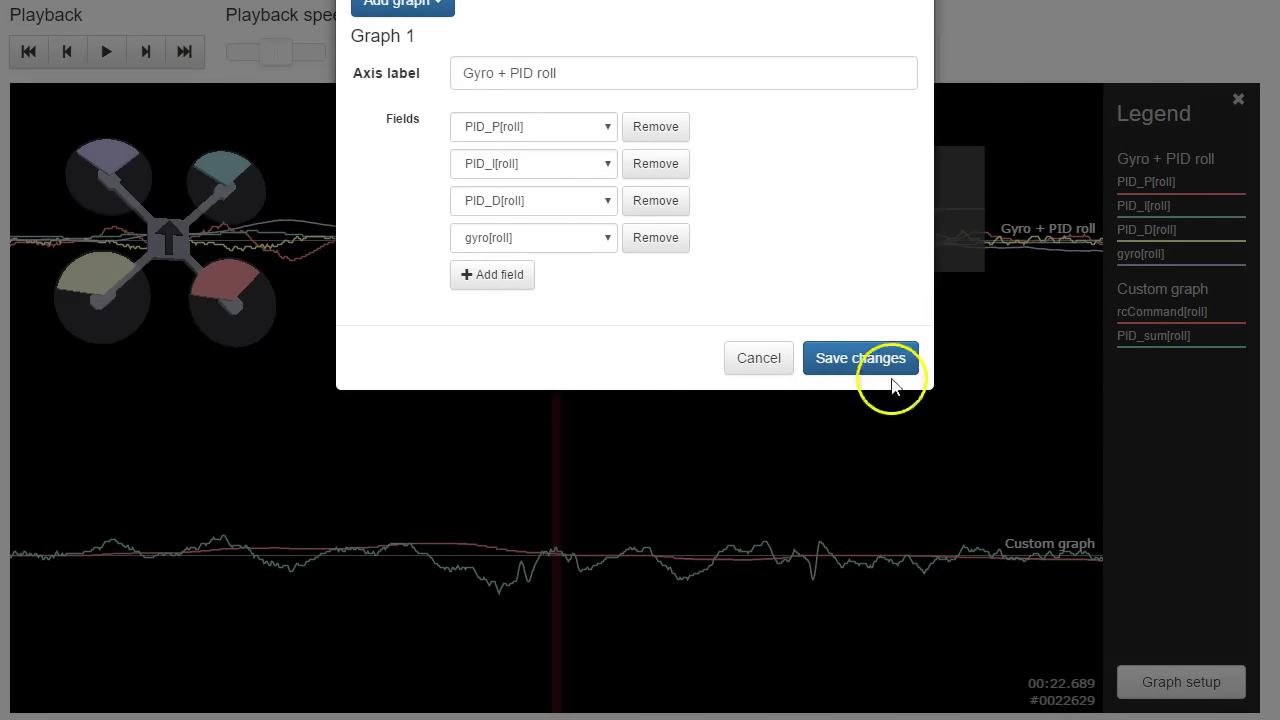
pyautogui.click(888, 364)
# Inspect the roll P, I, D and gyro traces for oscillations in the log between about 00:12 and 00:42
pyautogui.moveTo(160, 630); pyautogui.dragTo(1279, 600)
pyautogui.moveTo(245, 590); pyautogui.dragTo(1279, 515)
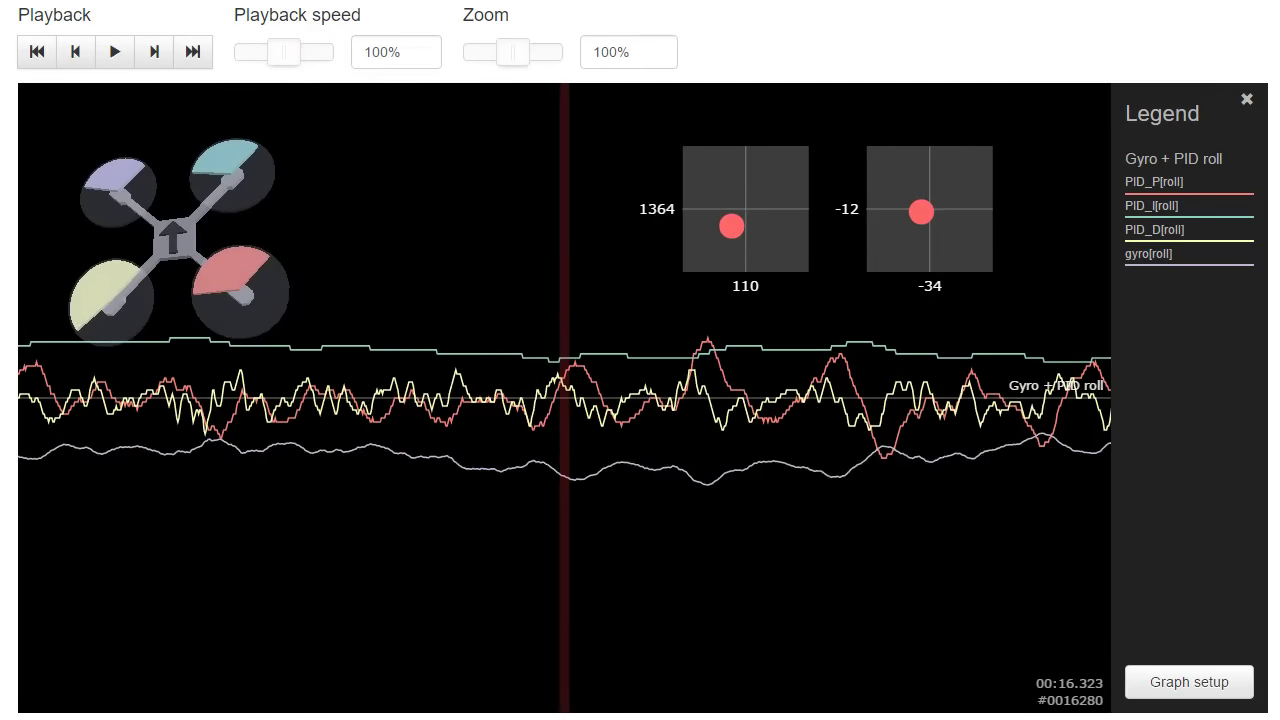
pyautogui.moveTo(320, 520); pyautogui.dragTo(337, 520)
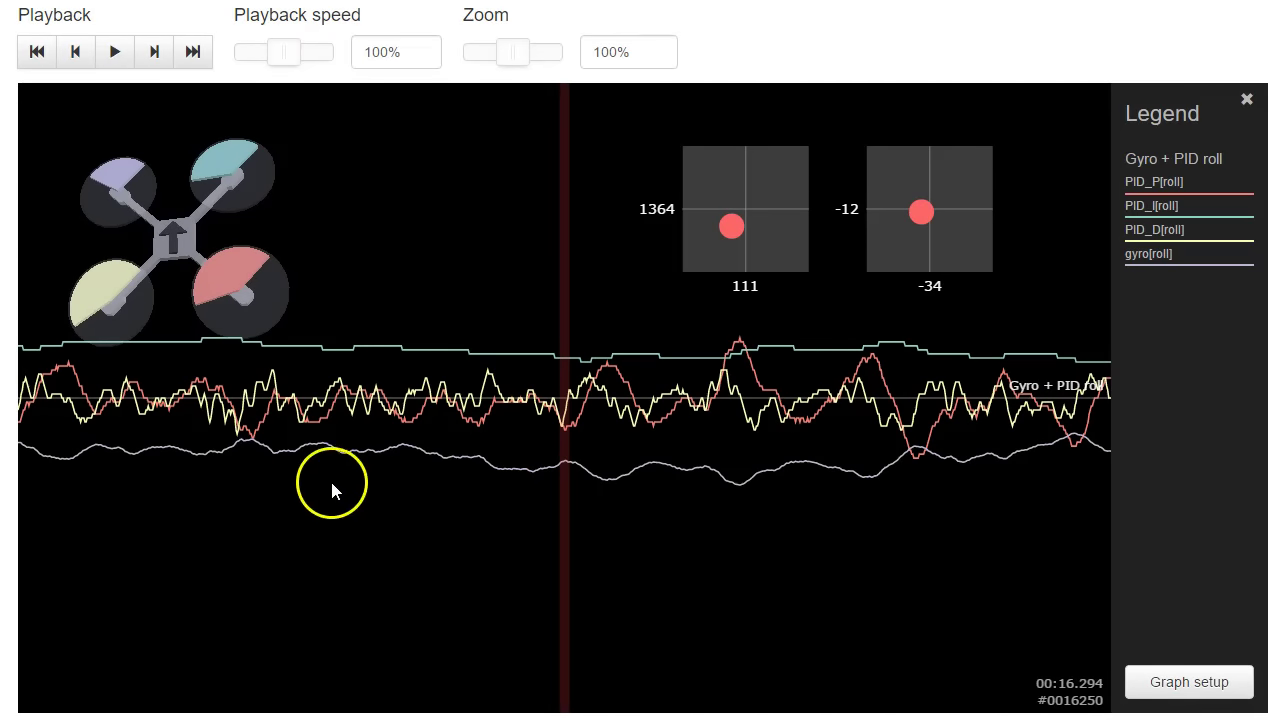
pyautogui.moveTo(337, 500); pyautogui.dragTo(1279, 530)
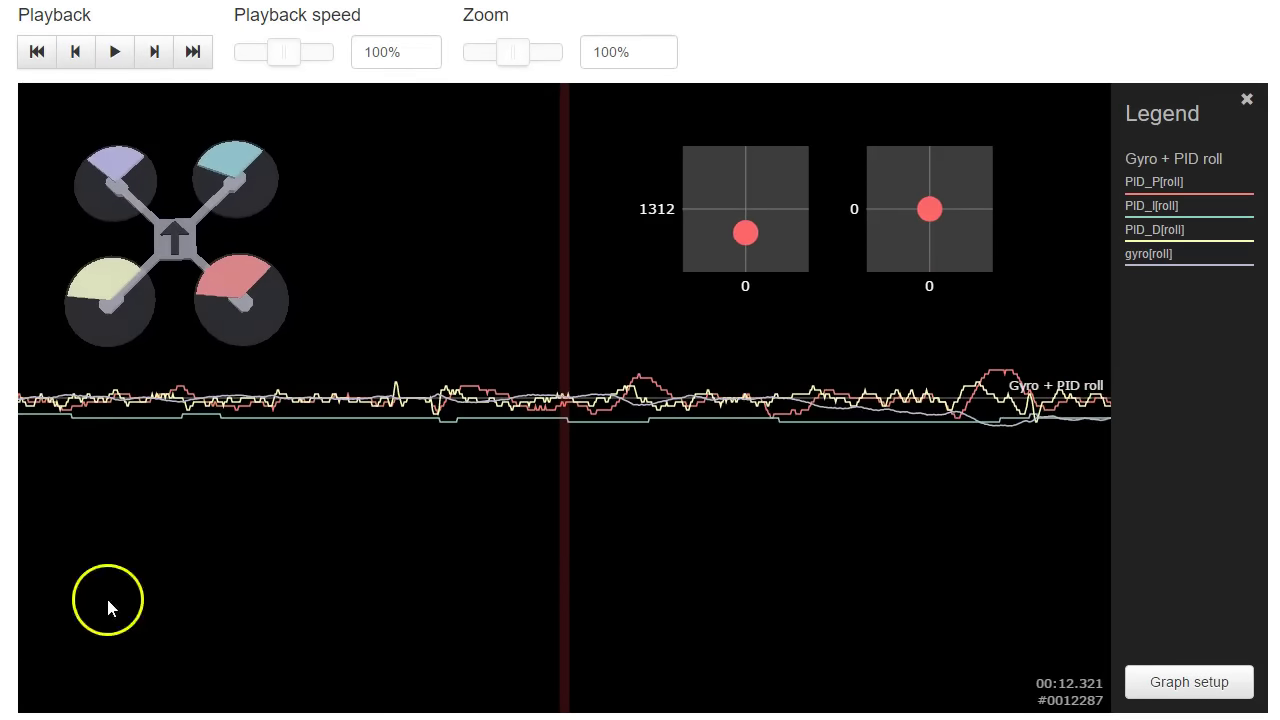
pyautogui.click(340, 719)
pyautogui.moveTo(340, 719); pyautogui.dragTo(467, 719)
pyautogui.moveTo(288, 532); pyautogui.dragTo(490, 482)
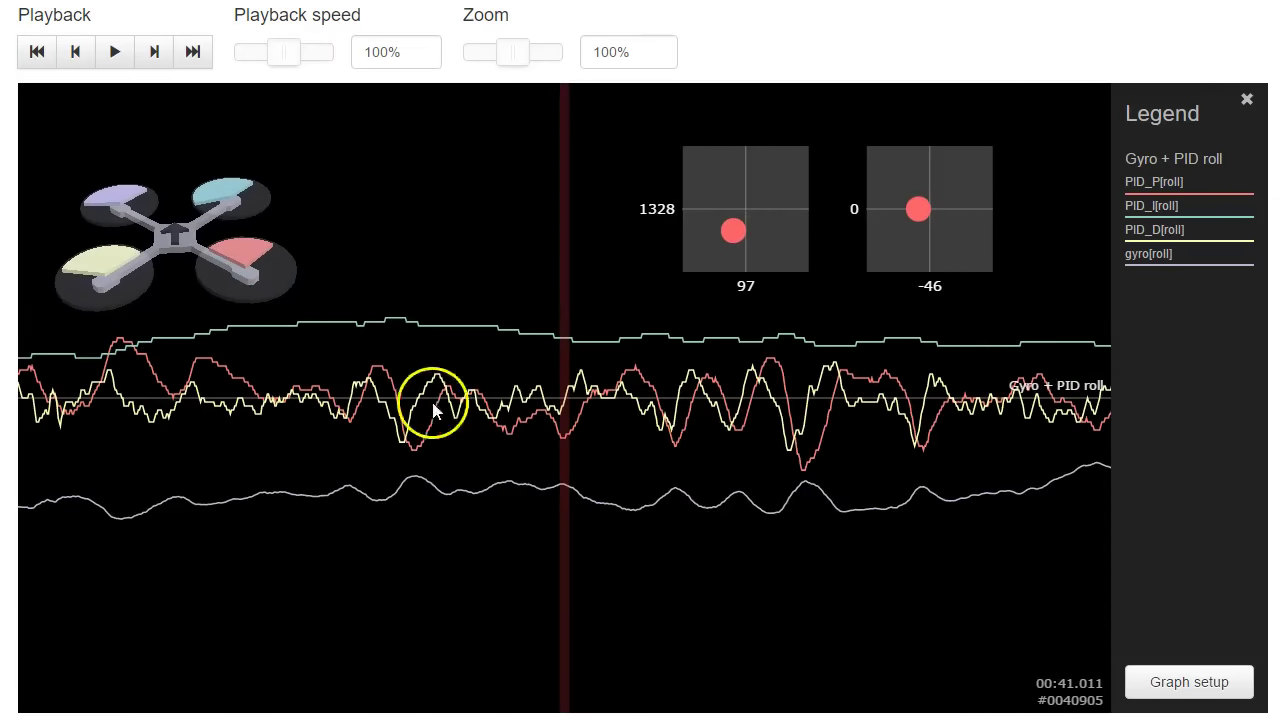
pyautogui.moveTo(540, 452); pyautogui.dragTo(37, 489)
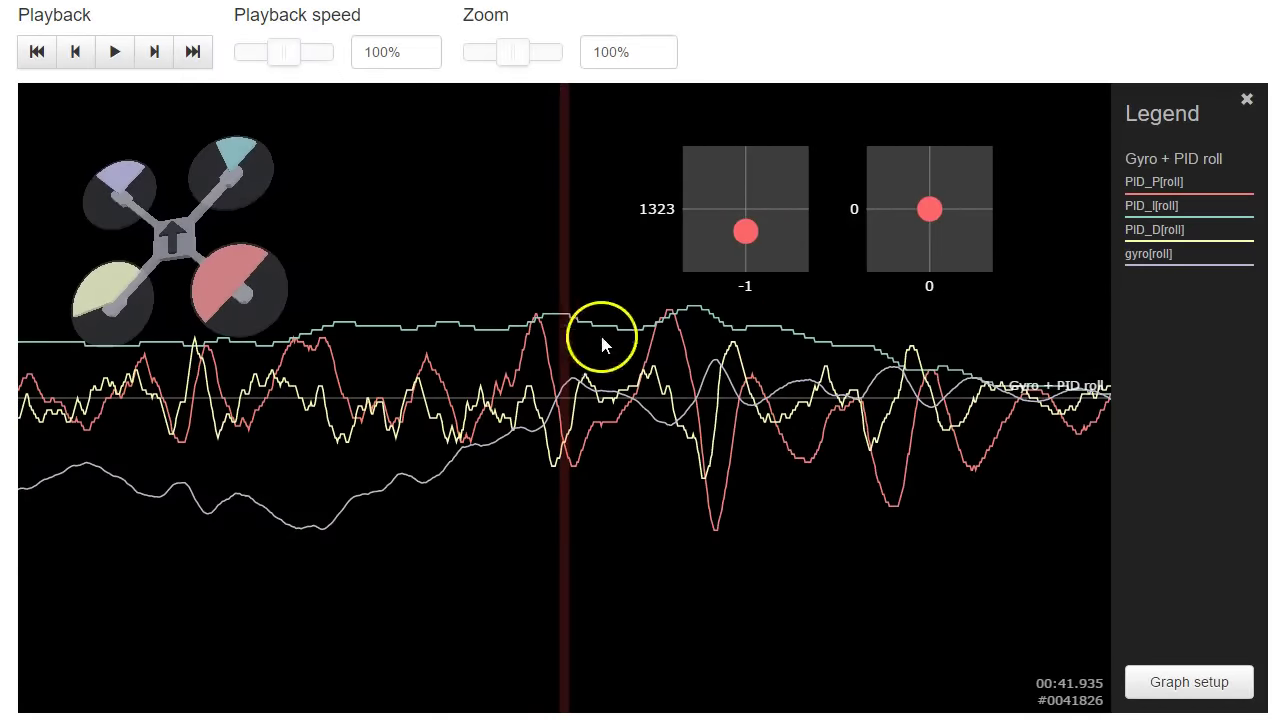
pyautogui.moveTo(952, 418); pyautogui.dragTo(666, 486)
# Inspect the roll P and D oscillations in the later part of the log, especially between about 01:09 and 01:10
pyautogui.moveTo(522, 719); pyautogui.dragTo(580, 719)
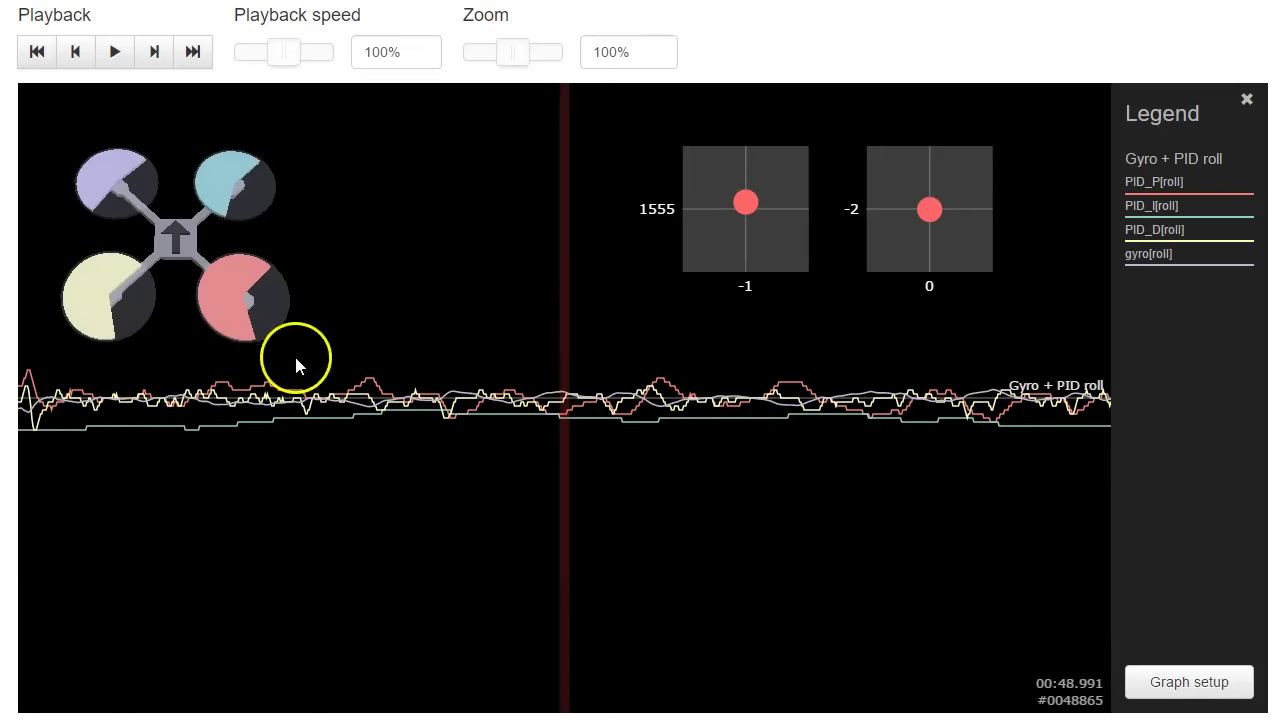
pyautogui.moveTo(580, 719); pyautogui.dragTo(652, 719)
pyautogui.moveTo(725, 643); pyautogui.dragTo(371, 651)
pyautogui.moveTo(606, 401); pyautogui.dragTo(652, 450)
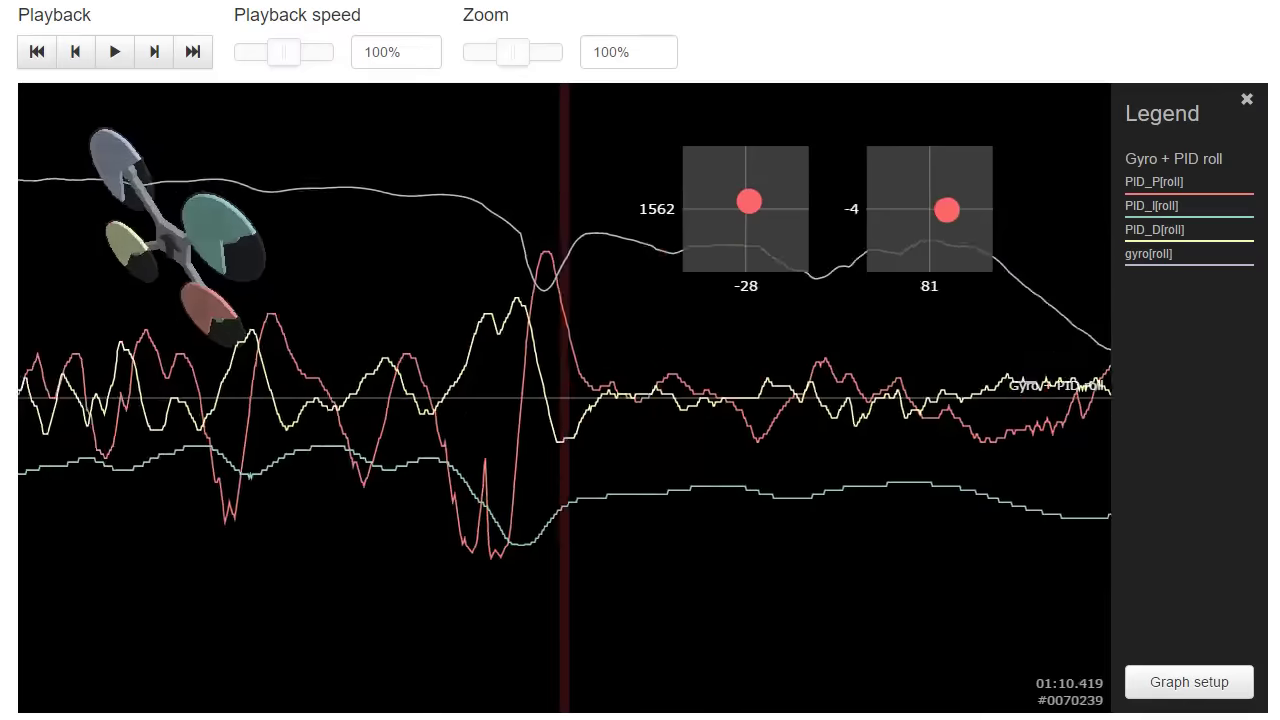
pyautogui.moveTo(796, 562); pyautogui.dragTo(890, 510)
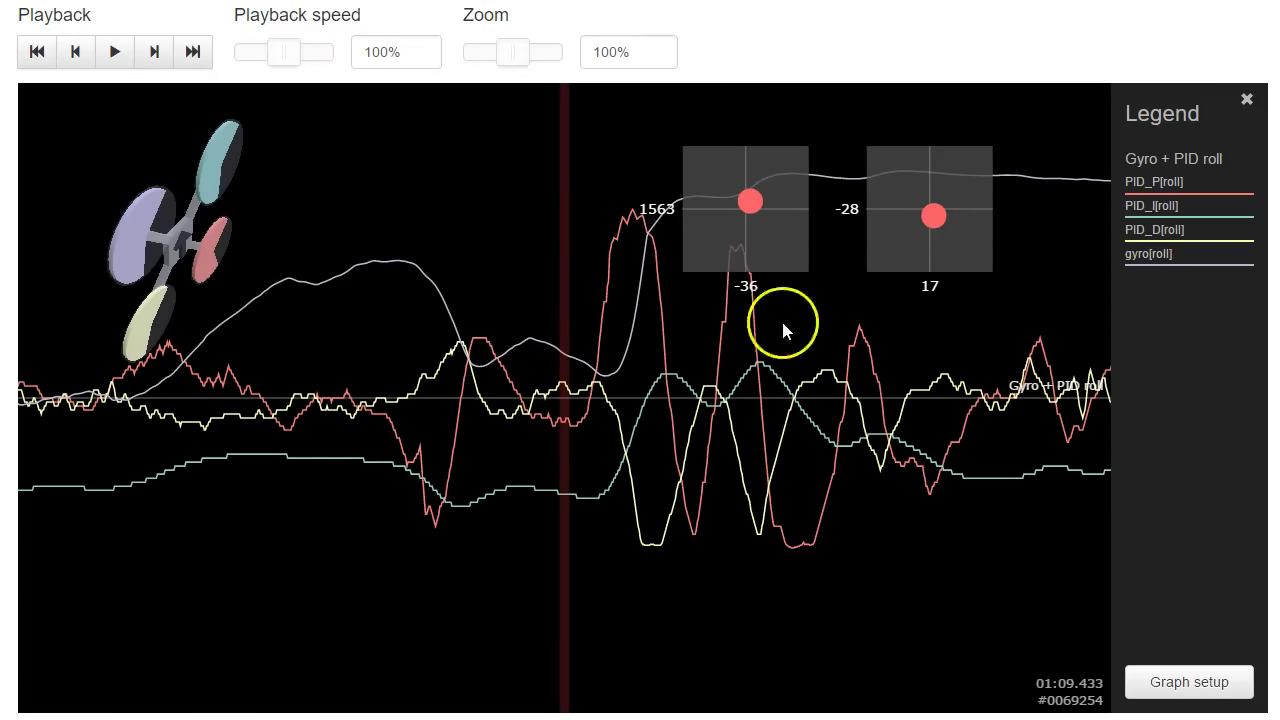
pyautogui.moveTo(857, 400); pyautogui.dragTo(663, 414)
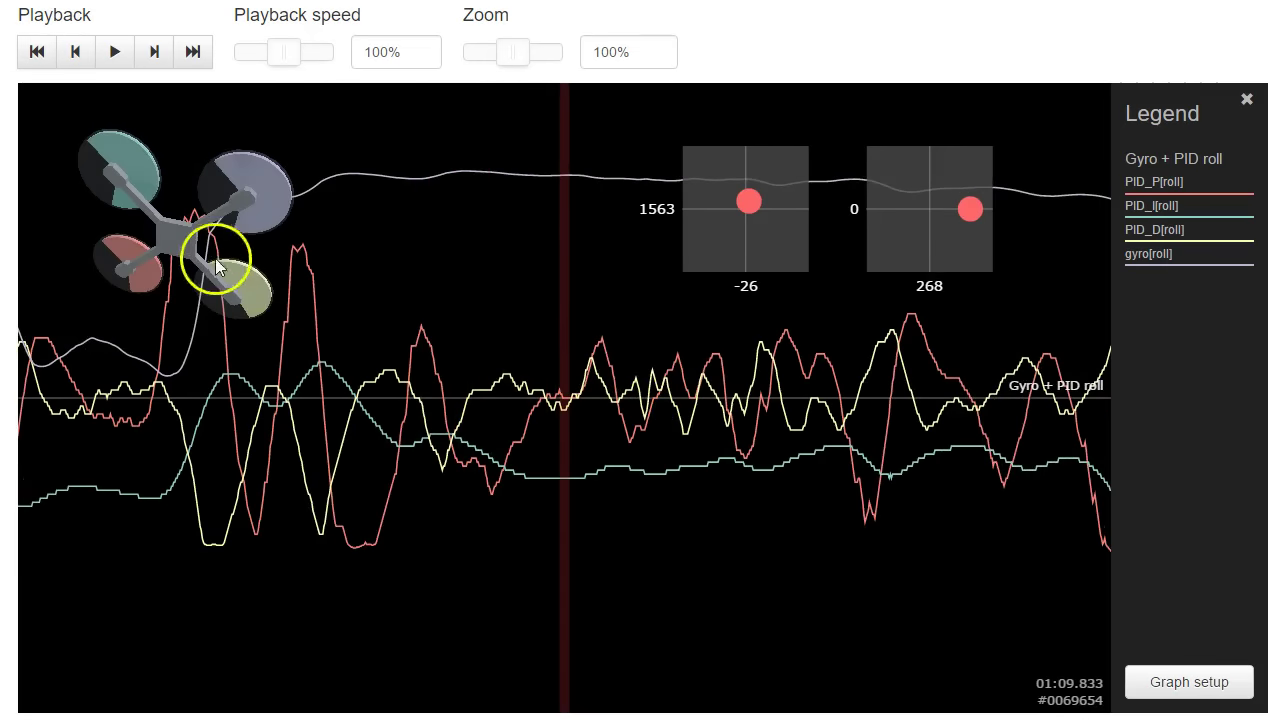
pyautogui.moveTo(728, 414); pyautogui.dragTo(0, 390)
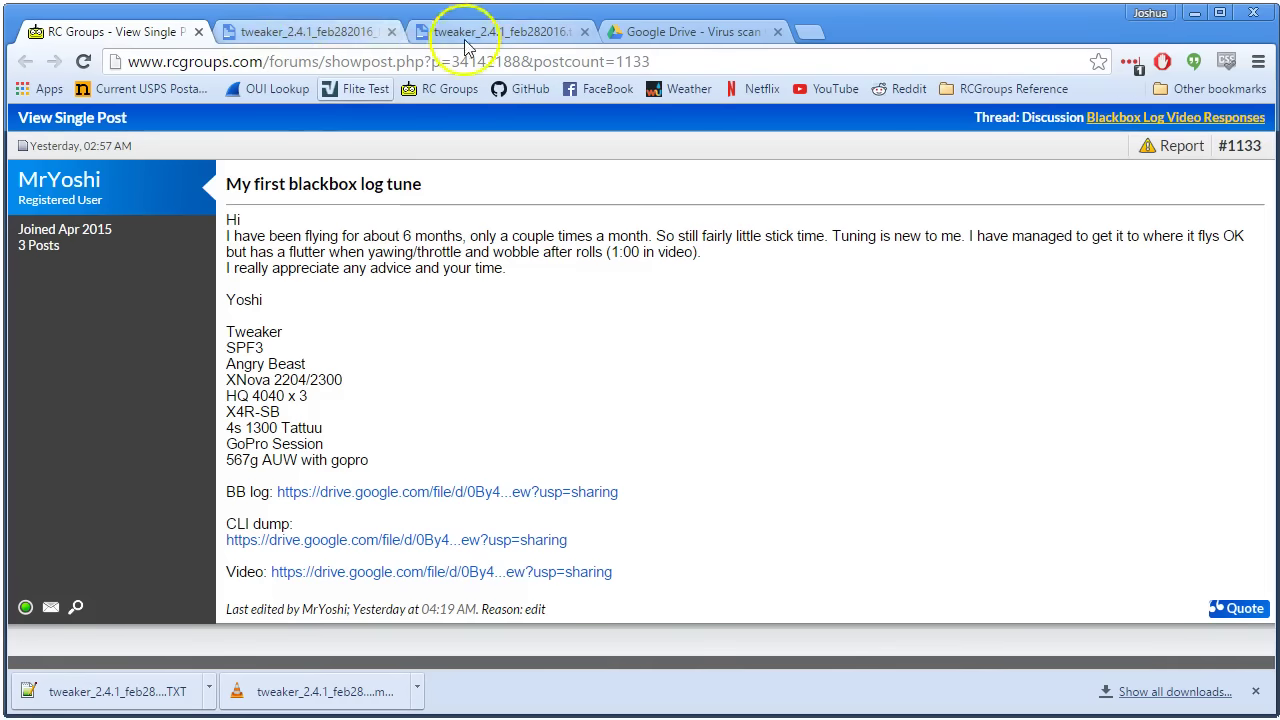
# Switch to the browser and bring up the already loaded CLI dump text file
pyautogui.click(683, 33)
pyautogui.click(540, 33)
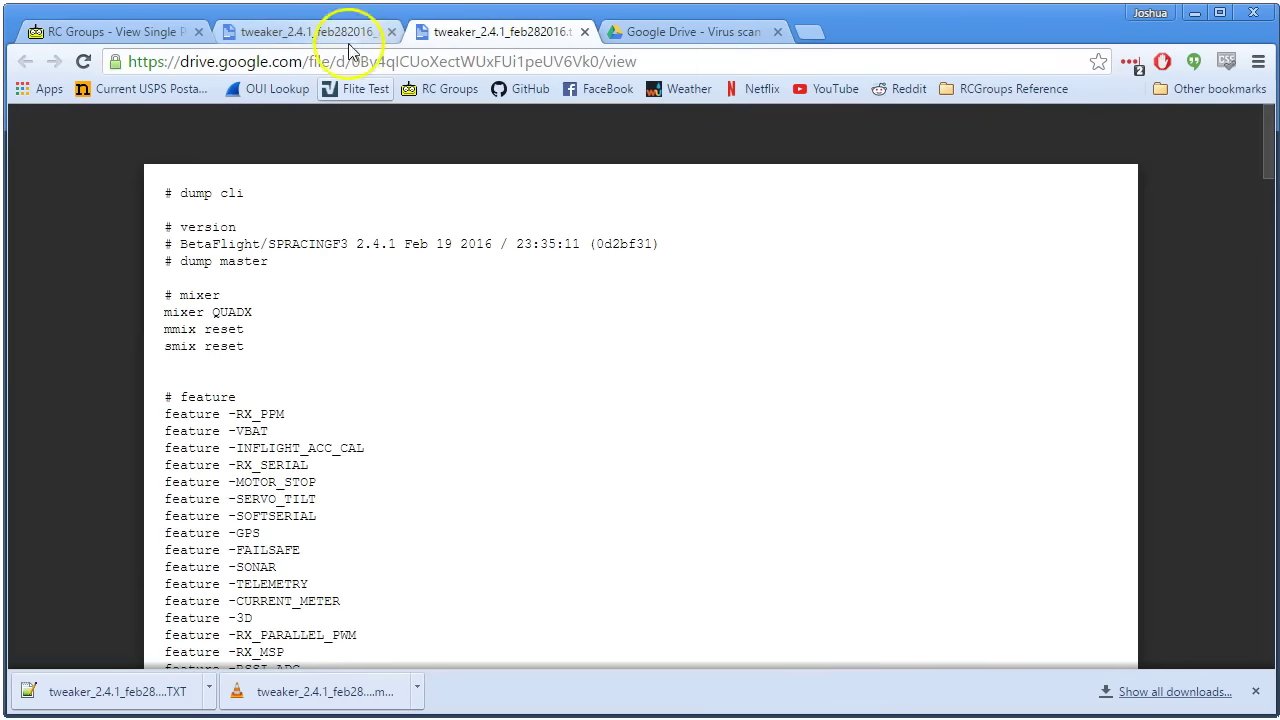
# Find the pitch and roll PID settings in the CLI dump and highlight the p_pitch and p_roll values
pyautogui.scroll(-15, 349, 288)
pyautogui.scroll(-20, 349, 288)
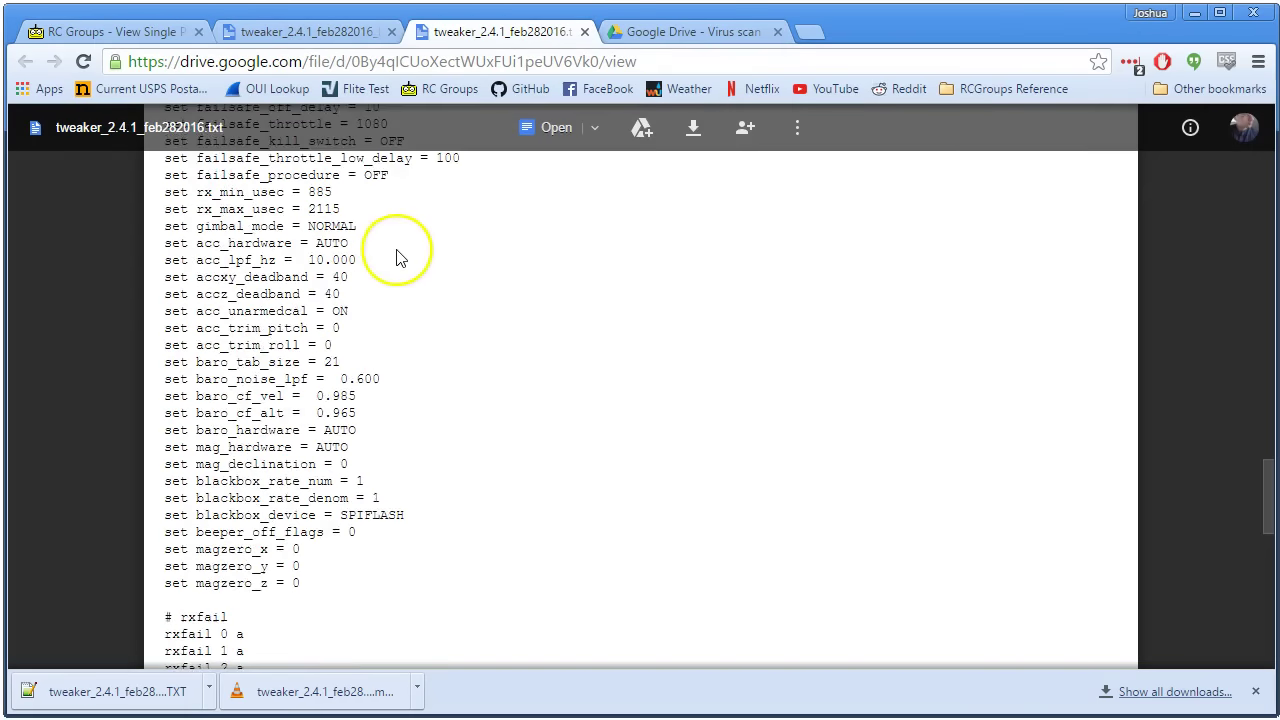
pyautogui.scroll(-2, 397, 254)
pyautogui.scroll(3, 397, 260)
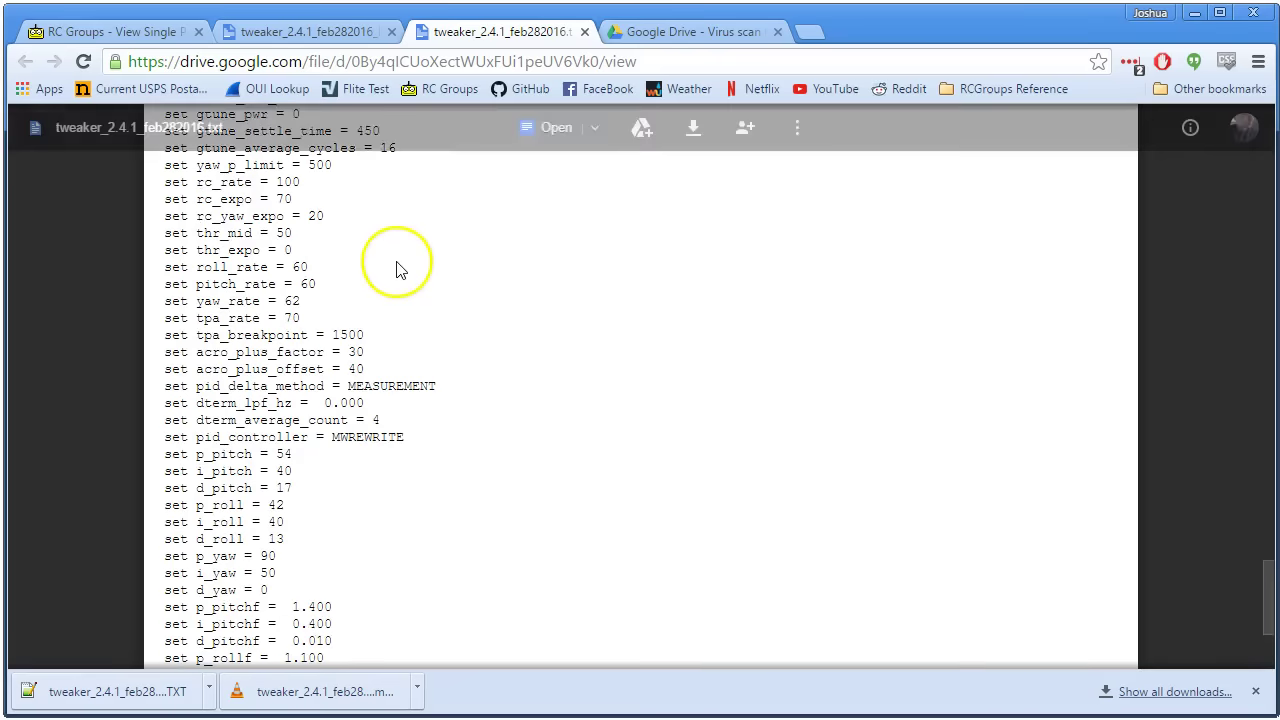
pyautogui.scroll(-1, 388, 320)
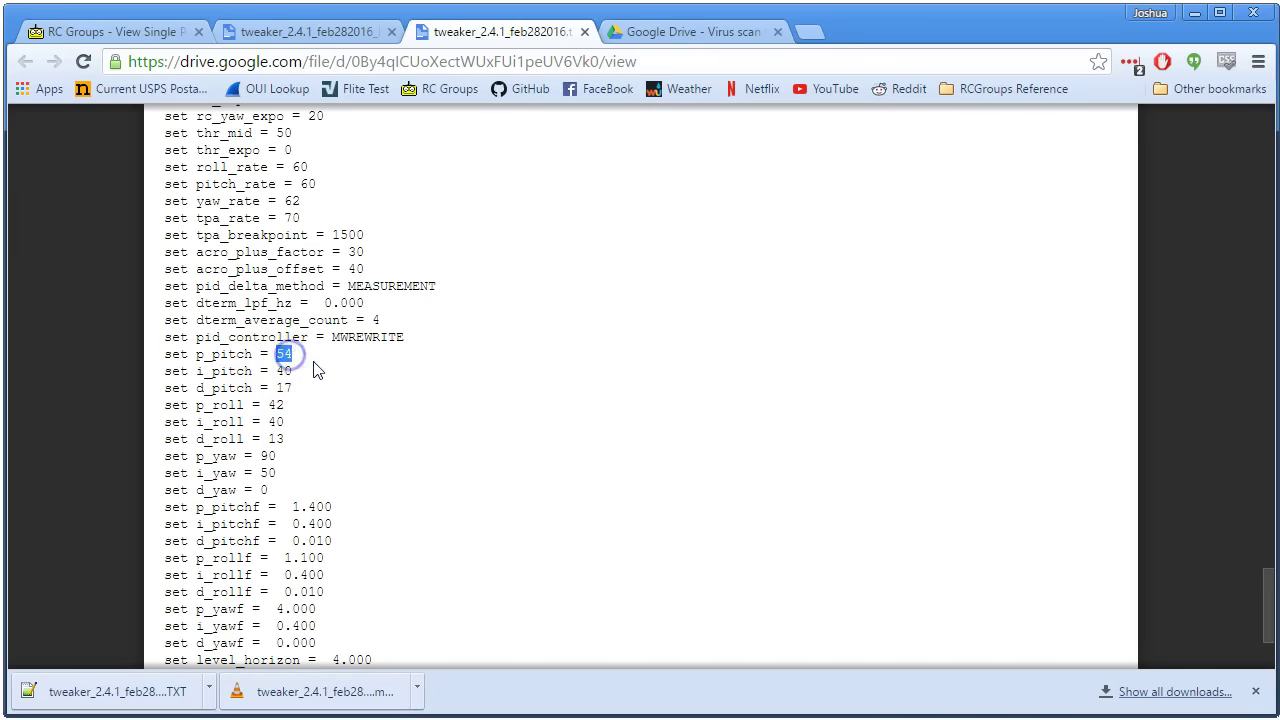
pyautogui.doubleClick(273, 407)
# Review the feature list near the start of the CLI dump and the rate and PID settings under profile 0
pyautogui.scroll(20, 275, 475)
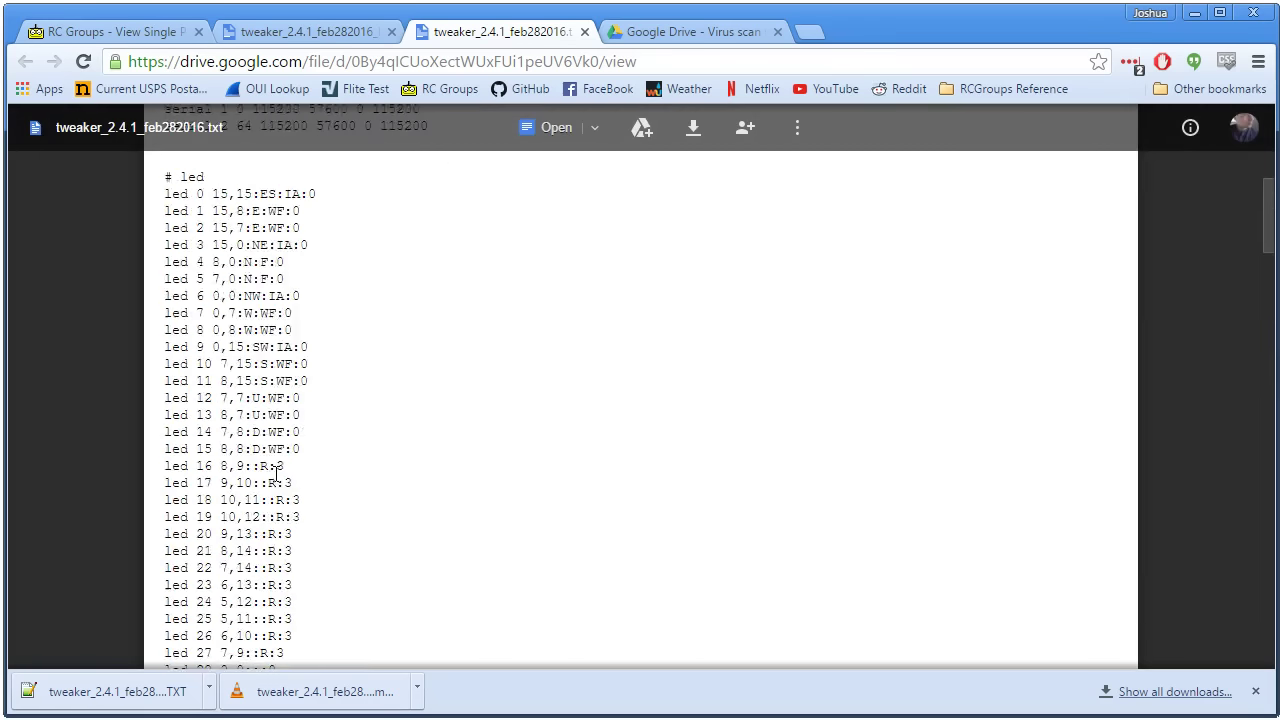
pyautogui.scroll(8, 275, 475)
pyautogui.scroll(-5, 270, 490)
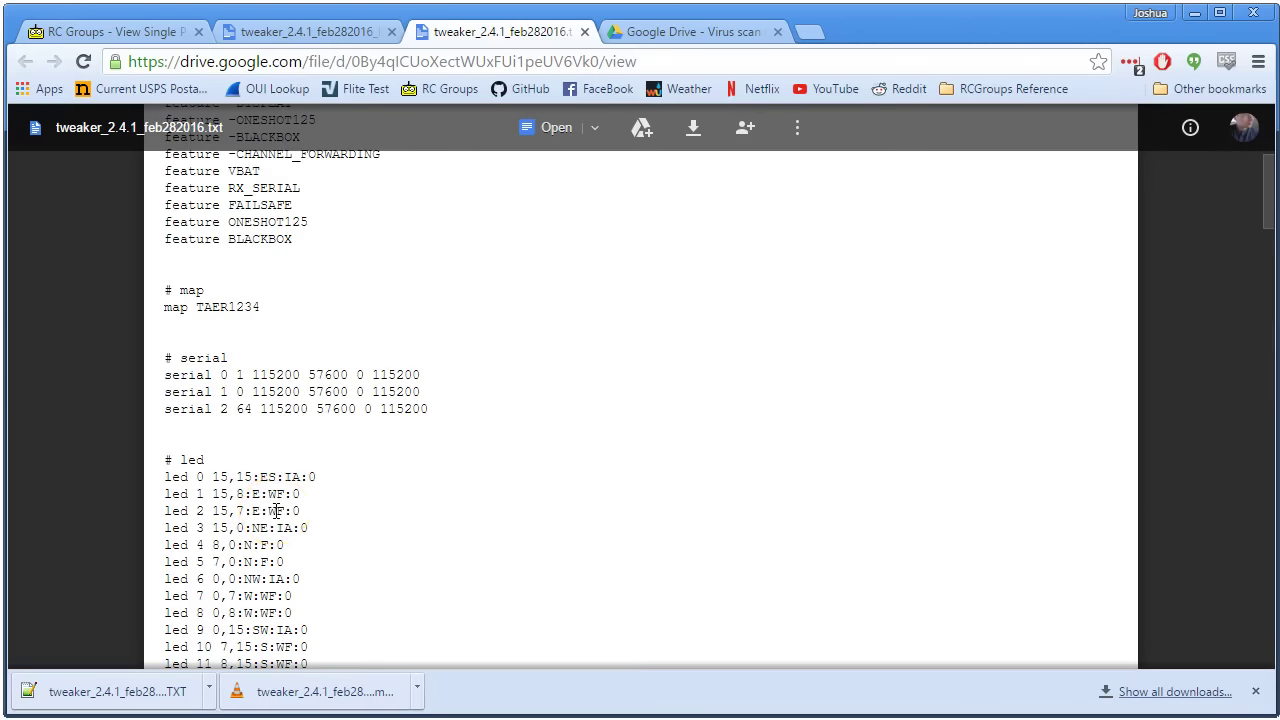
pyautogui.scroll(-4, 494, 431)
pyautogui.scroll(10, 494, 431)
pyautogui.scroll(-20, 494, 431)
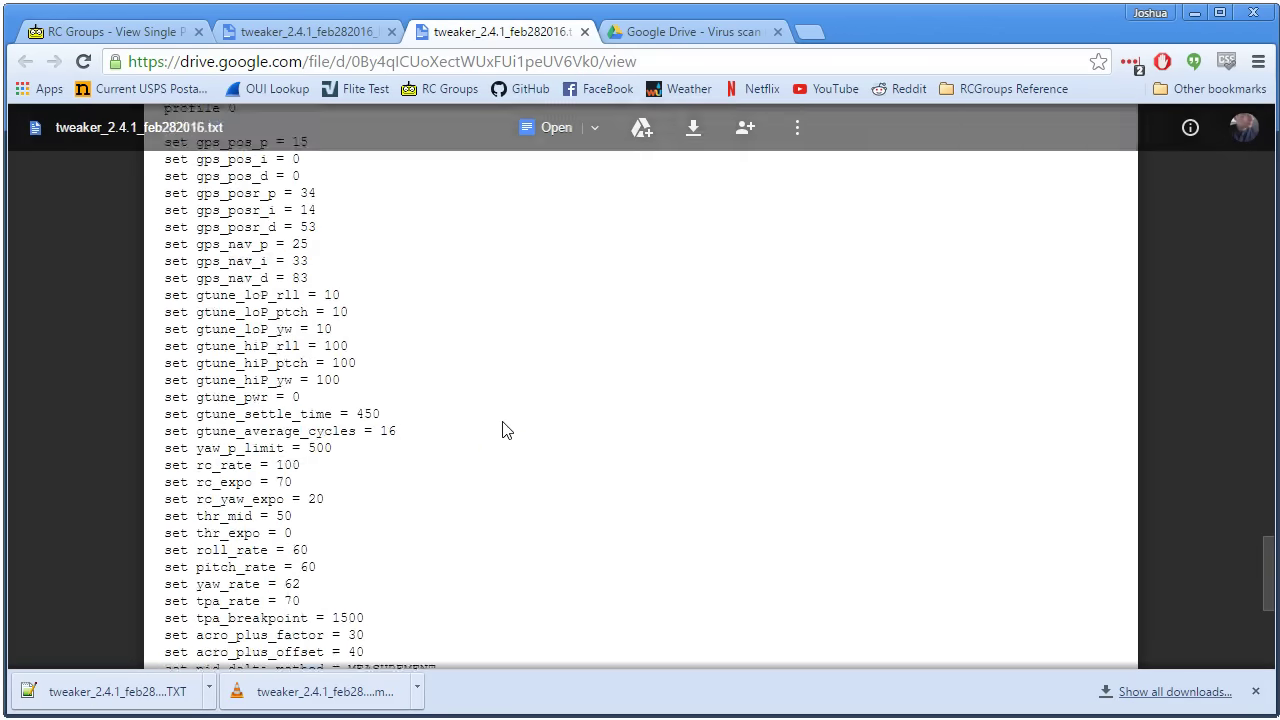
pyautogui.scroll(-10, 494, 431)
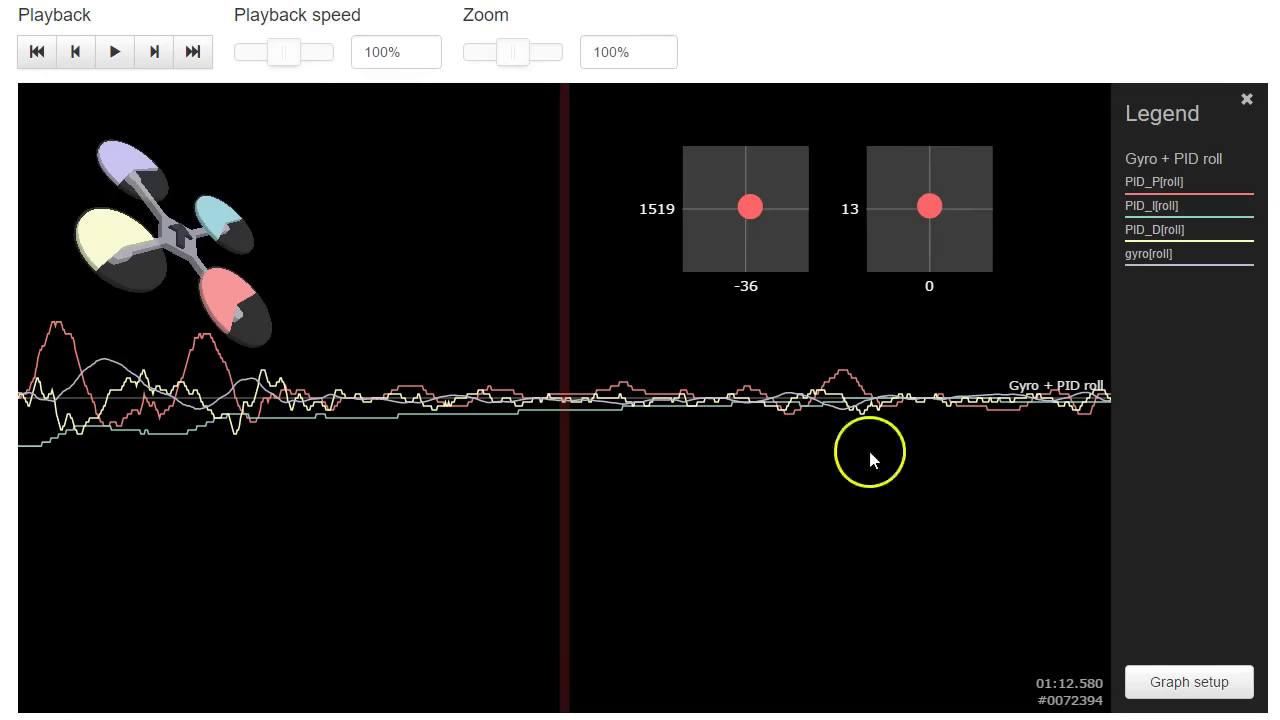
# Replace the roll graph with the Gyro + PID pitch preset and scan the pitch traces back to about 00:58
pyautogui.click(1243, 684)
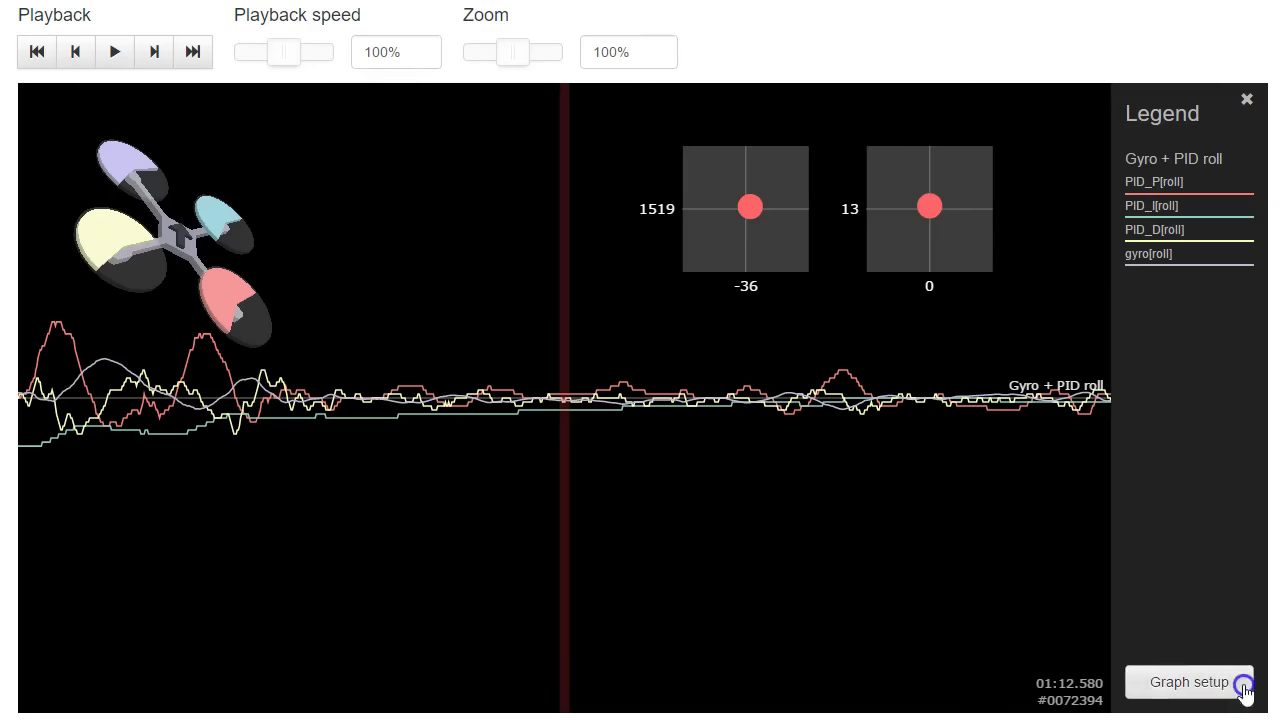
pyautogui.click(639, 123)
pyautogui.click(639, 122)
pyautogui.click(638, 122)
pyautogui.click(638, 122)
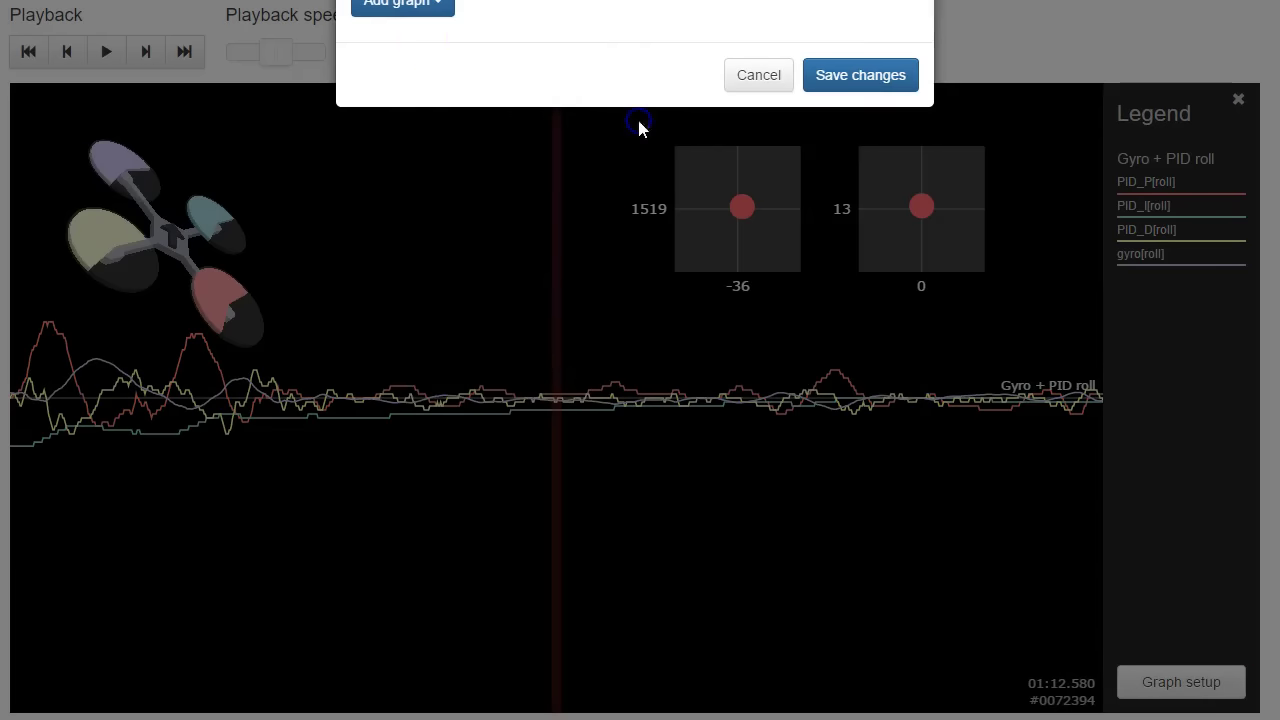
pyautogui.click(435, 10)
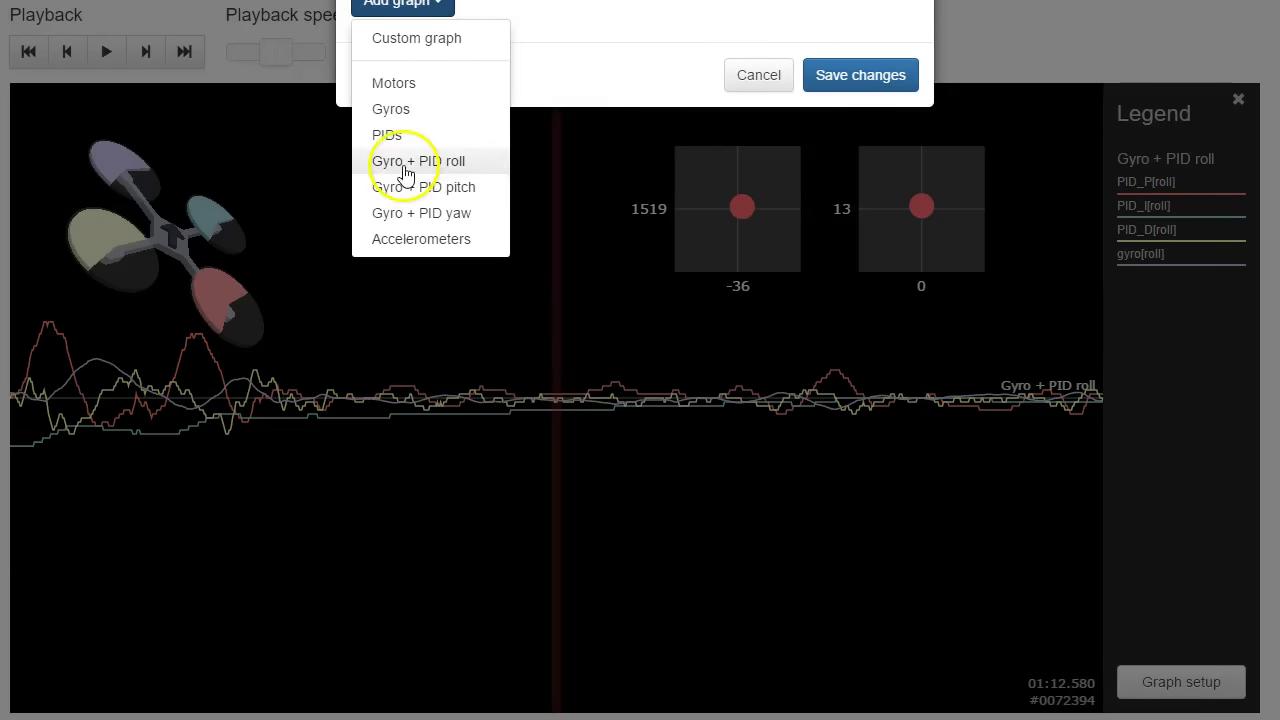
pyautogui.click(411, 187)
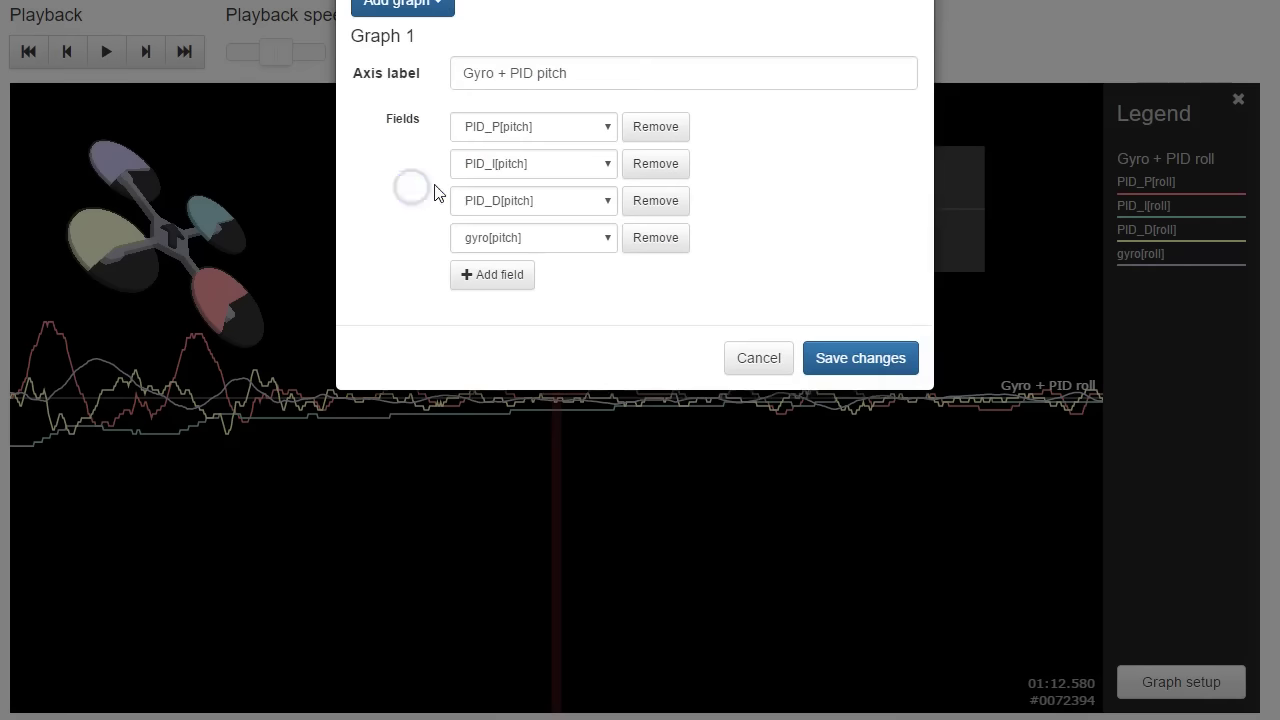
pyautogui.click(822, 360)
pyautogui.moveTo(566, 566); pyautogui.dragTo(1279, 588)
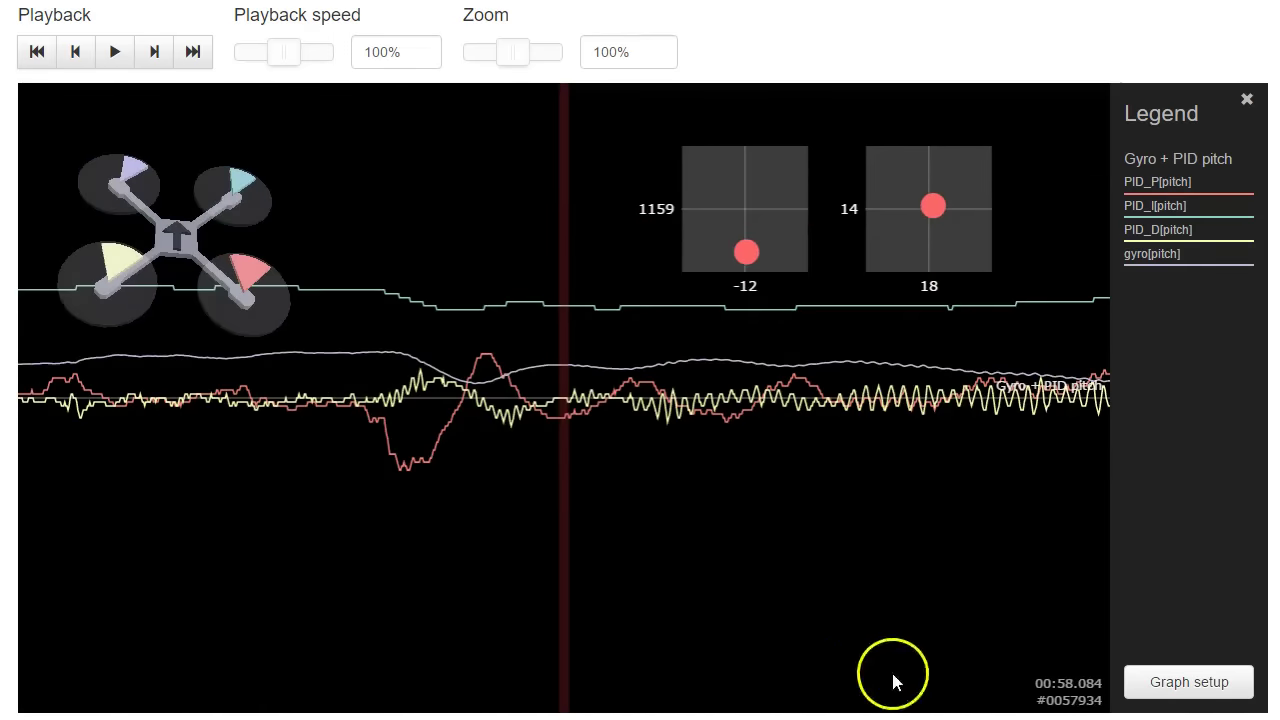
# Remove all fields of the pitch graph, add the Gyro + PID yaw preset instead and save the graph setup
pyautogui.click(1158, 681)
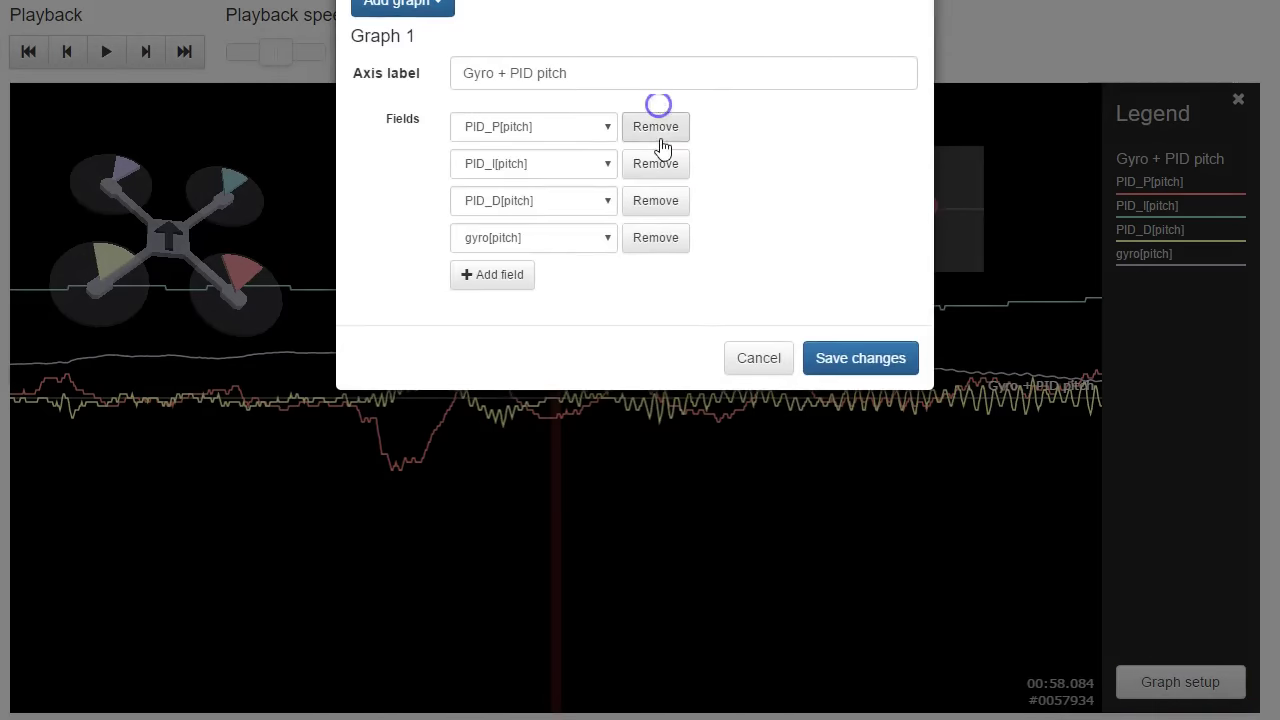
pyautogui.click(660, 130)
pyautogui.click(660, 130)
pyautogui.click(660, 130)
pyautogui.click(660, 130)
pyautogui.click(377, 5)
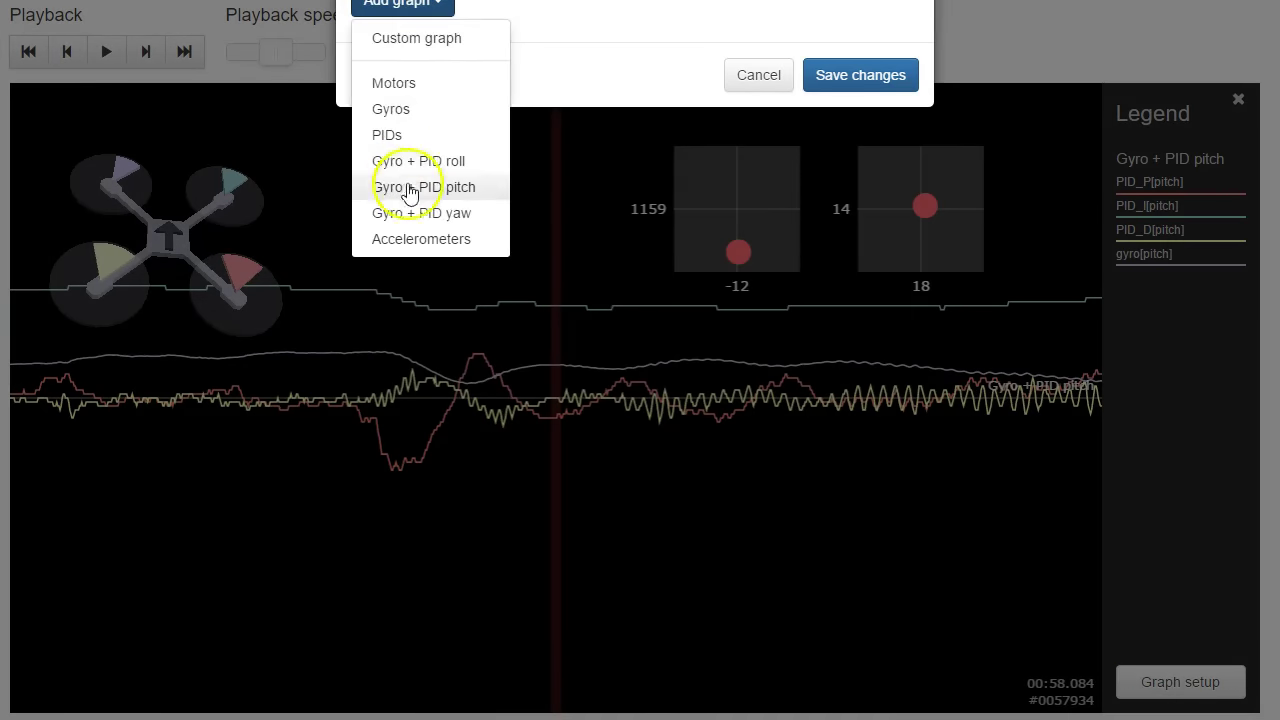
pyautogui.click(414, 209)
pyautogui.click(811, 357)
# Inspect the yaw P, I and gyro traces for oscillations, going back through the log from about 00:58 to 00:44
pyautogui.scroll(10, 655, 451)
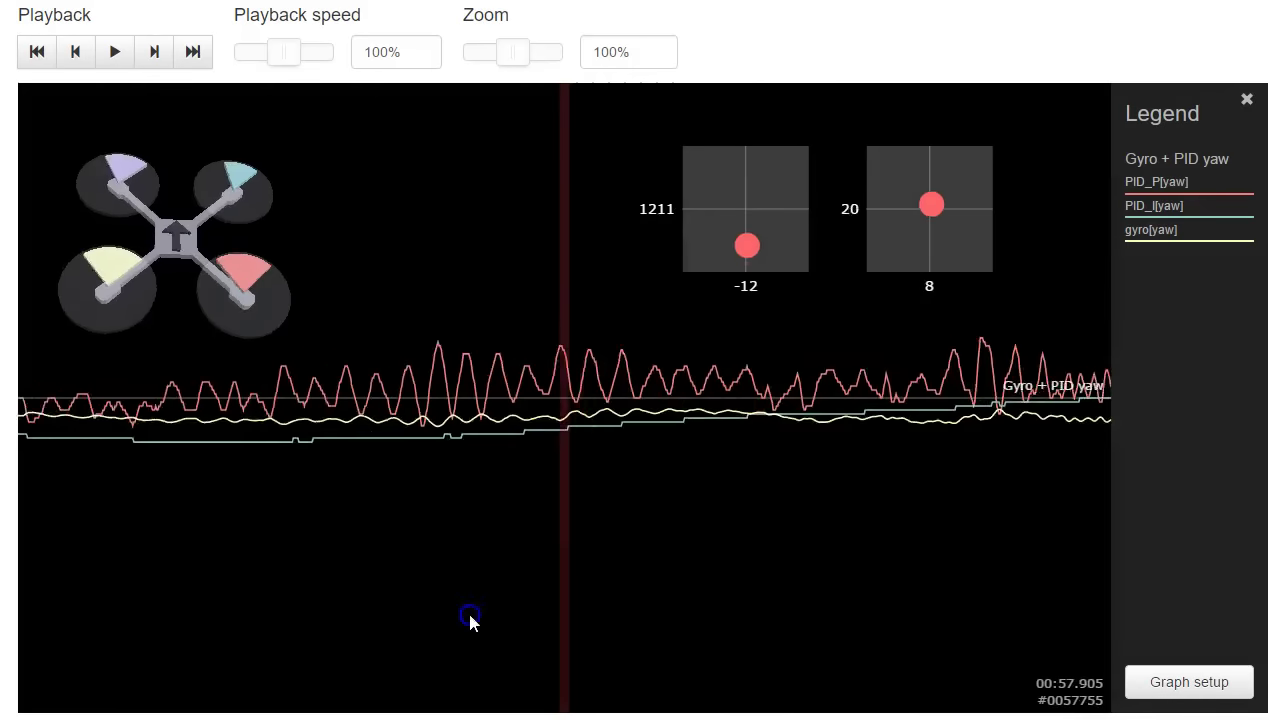
pyautogui.scroll(8, 655, 451)
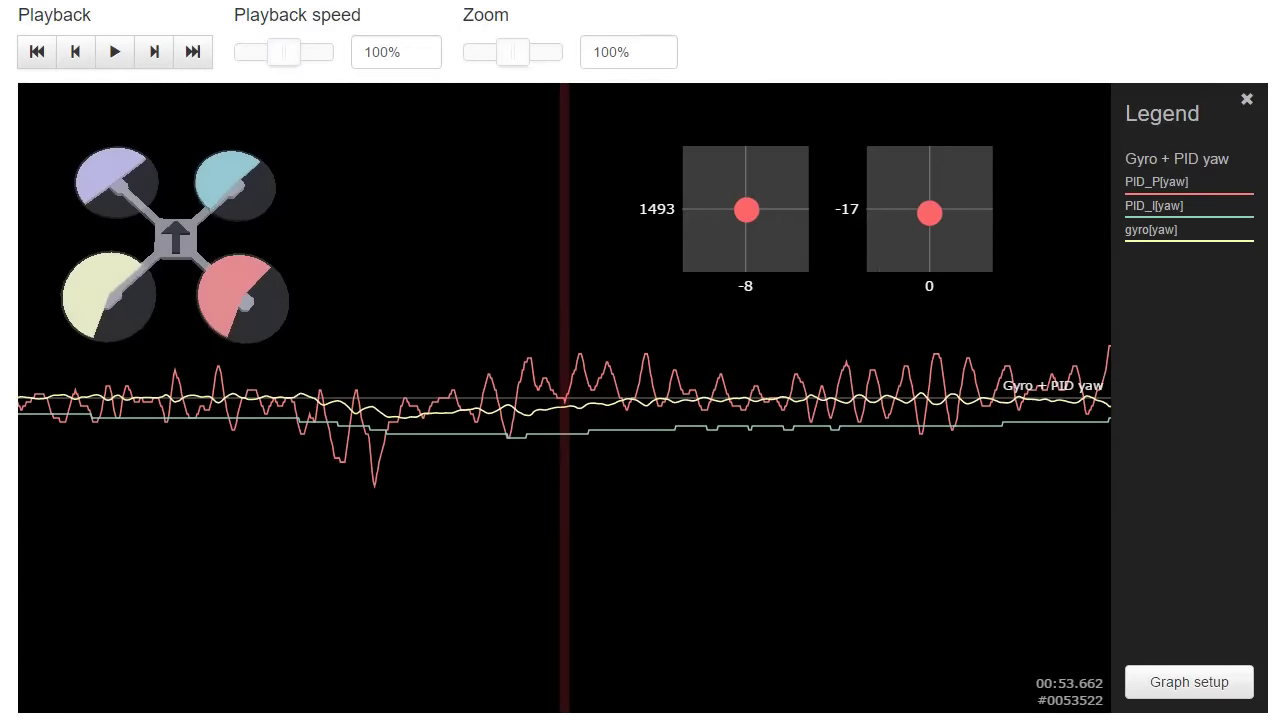
pyautogui.scroll(6, 1063, 583)
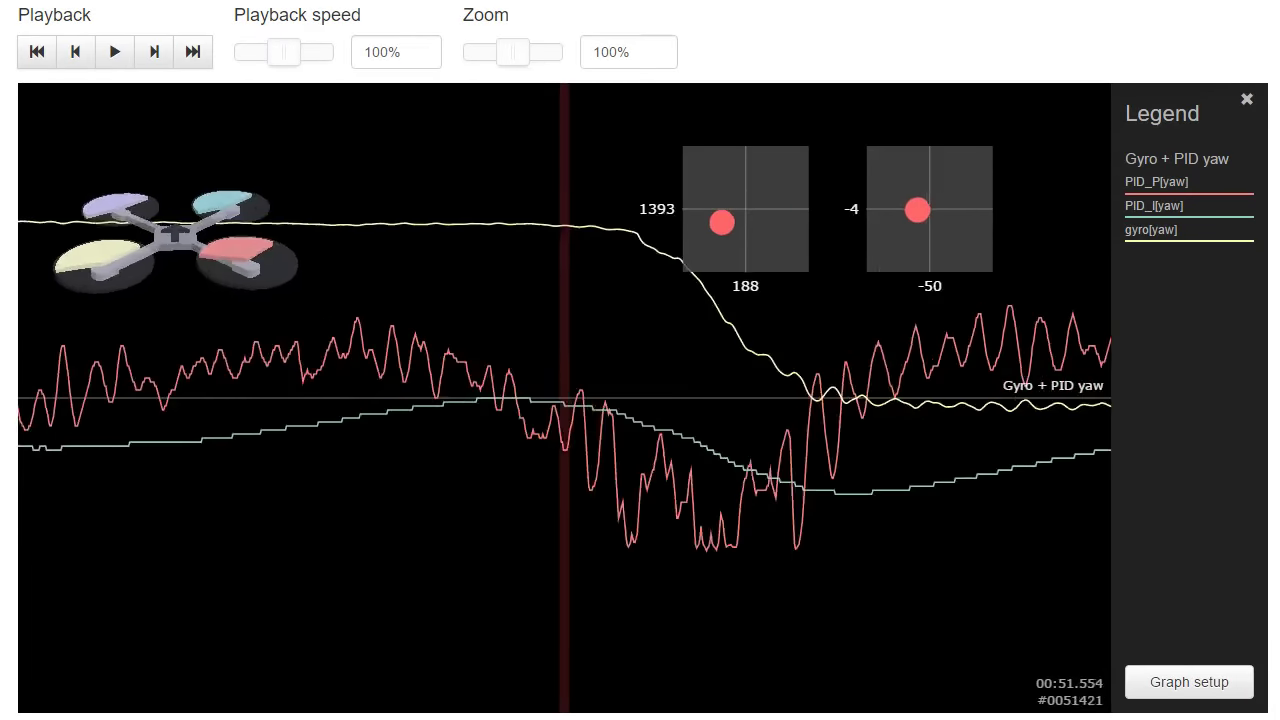
pyautogui.scroll(5, 564, 398)
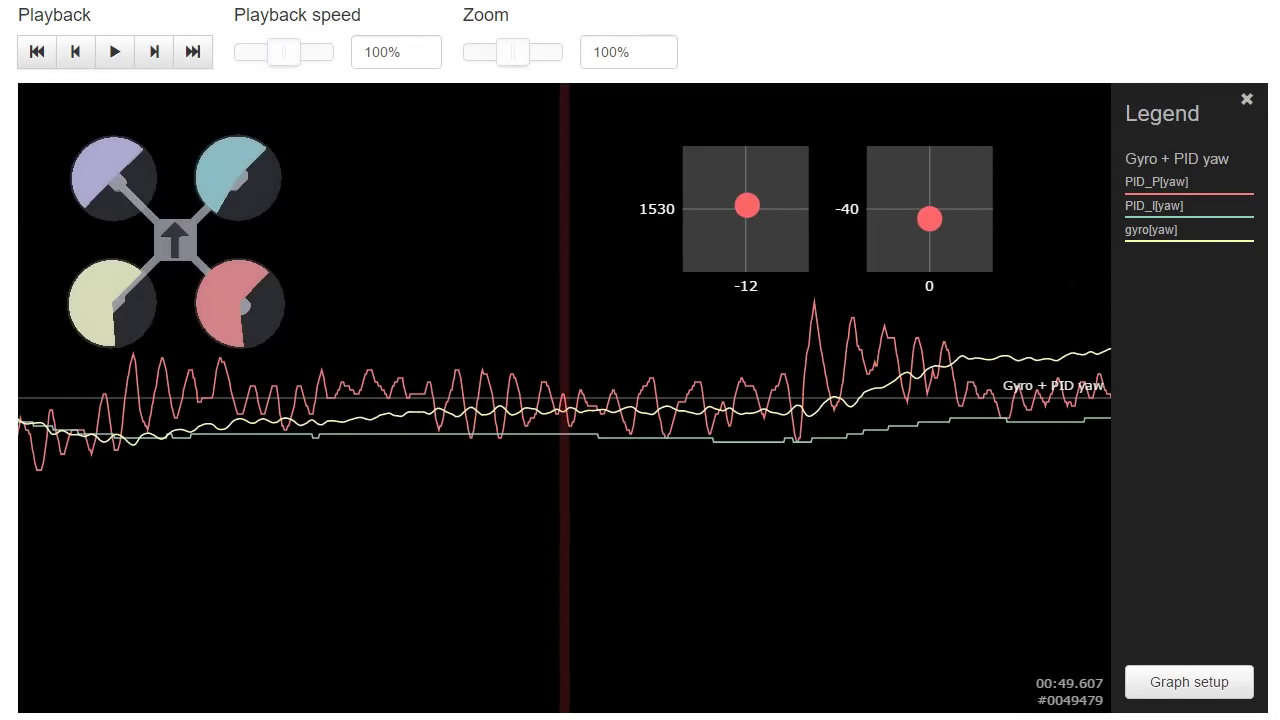
pyautogui.scroll(5, 610, 320)
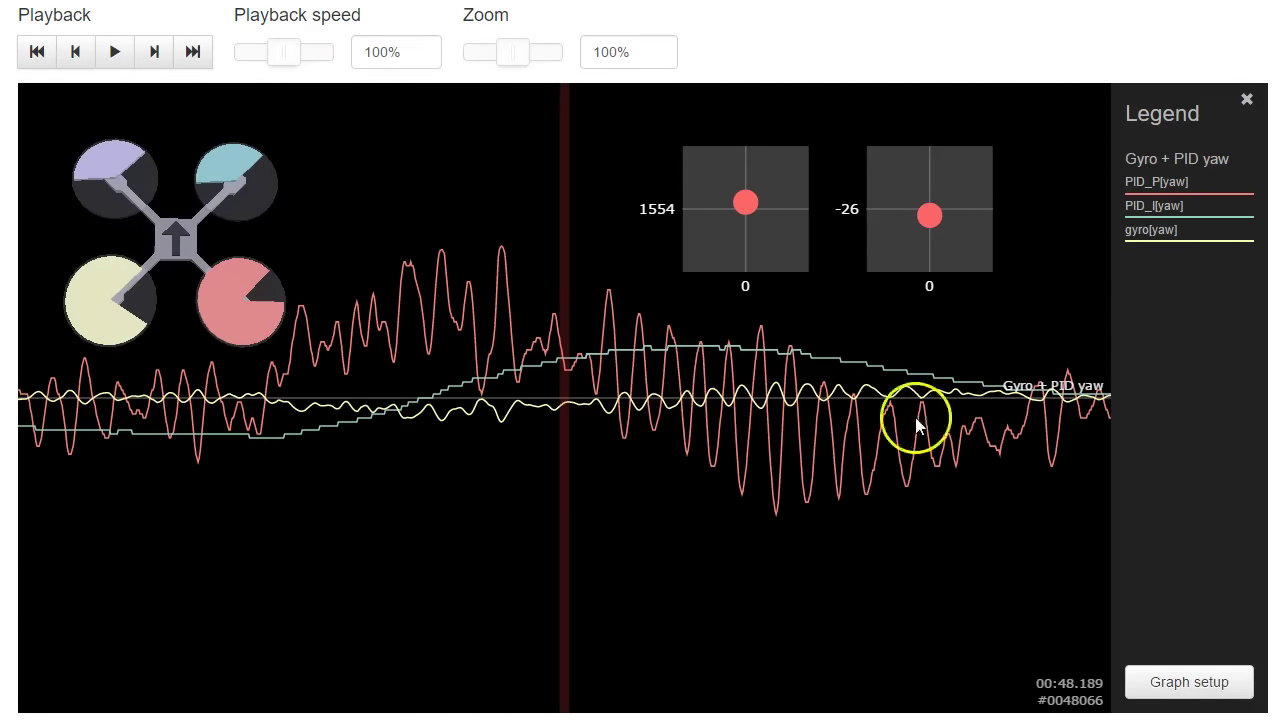
pyautogui.moveTo(226, 430); pyautogui.dragTo(1210, 590)
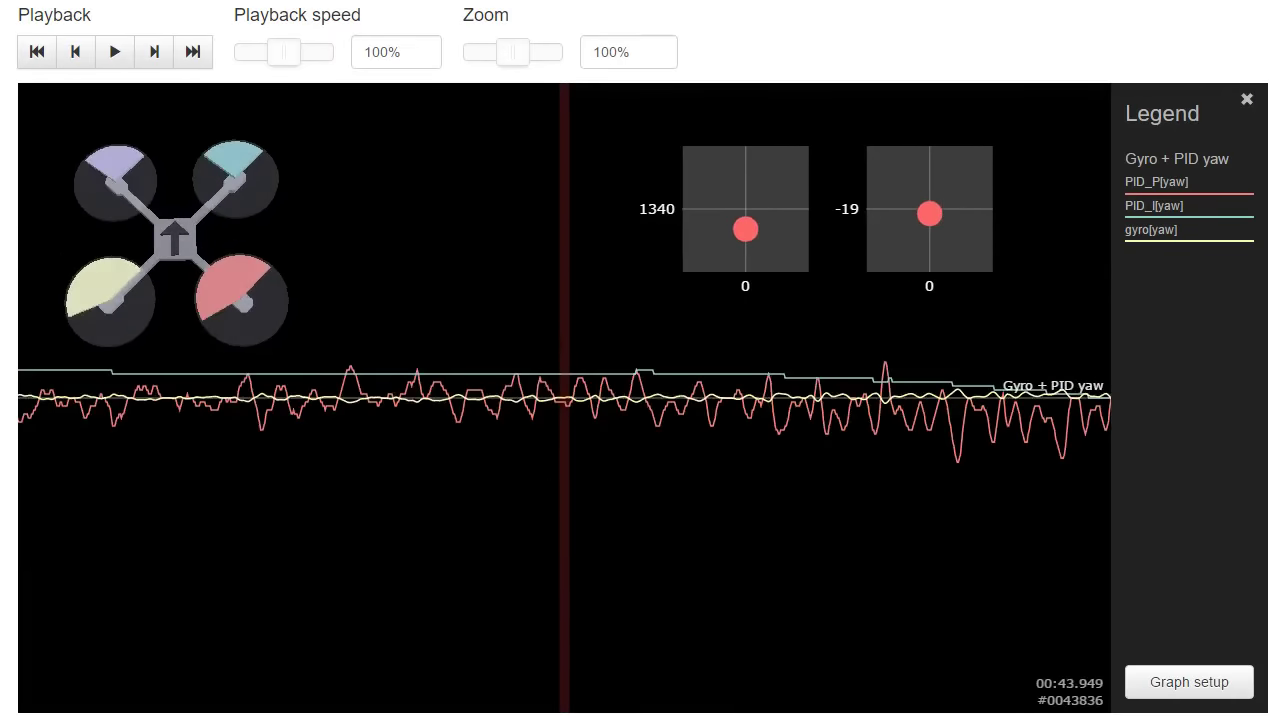
pyautogui.moveTo(574, 719); pyautogui.dragTo(726, 719)
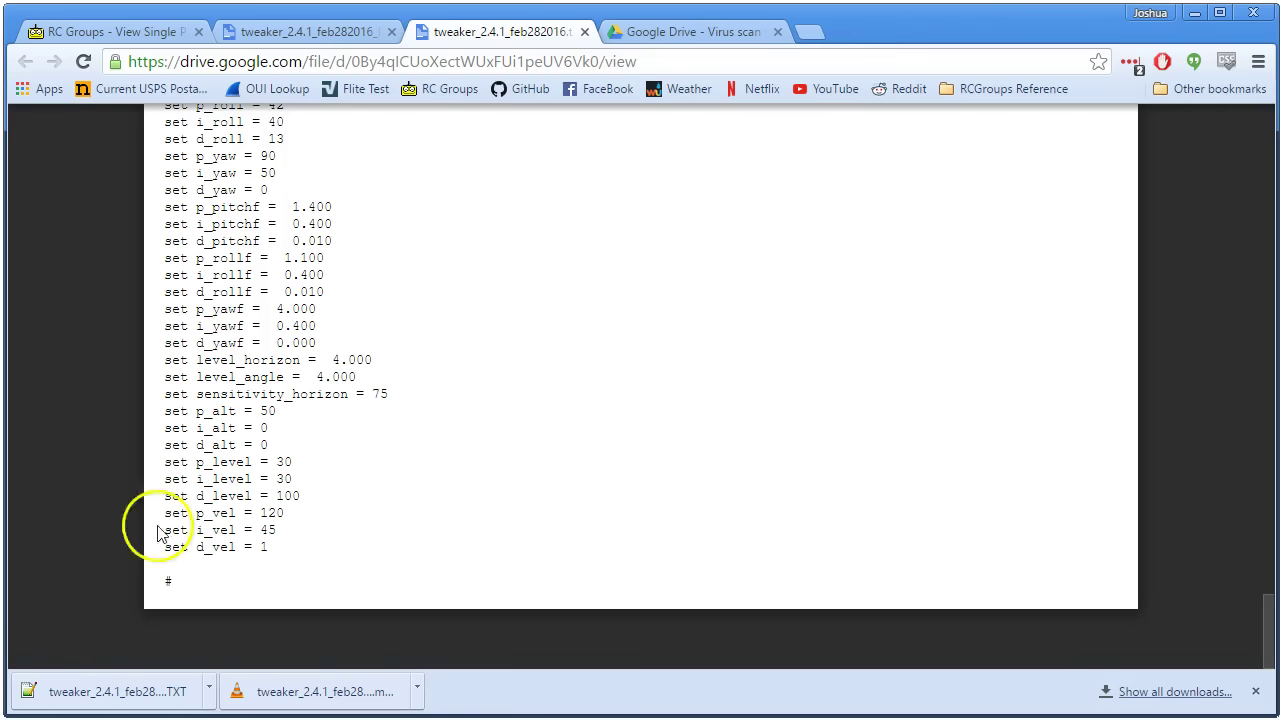
# Check the yaw PID settings in the CLI dump and compare the d_pitch and d_roll values by highlighting each
pyautogui.scroll(1, 297, 277)
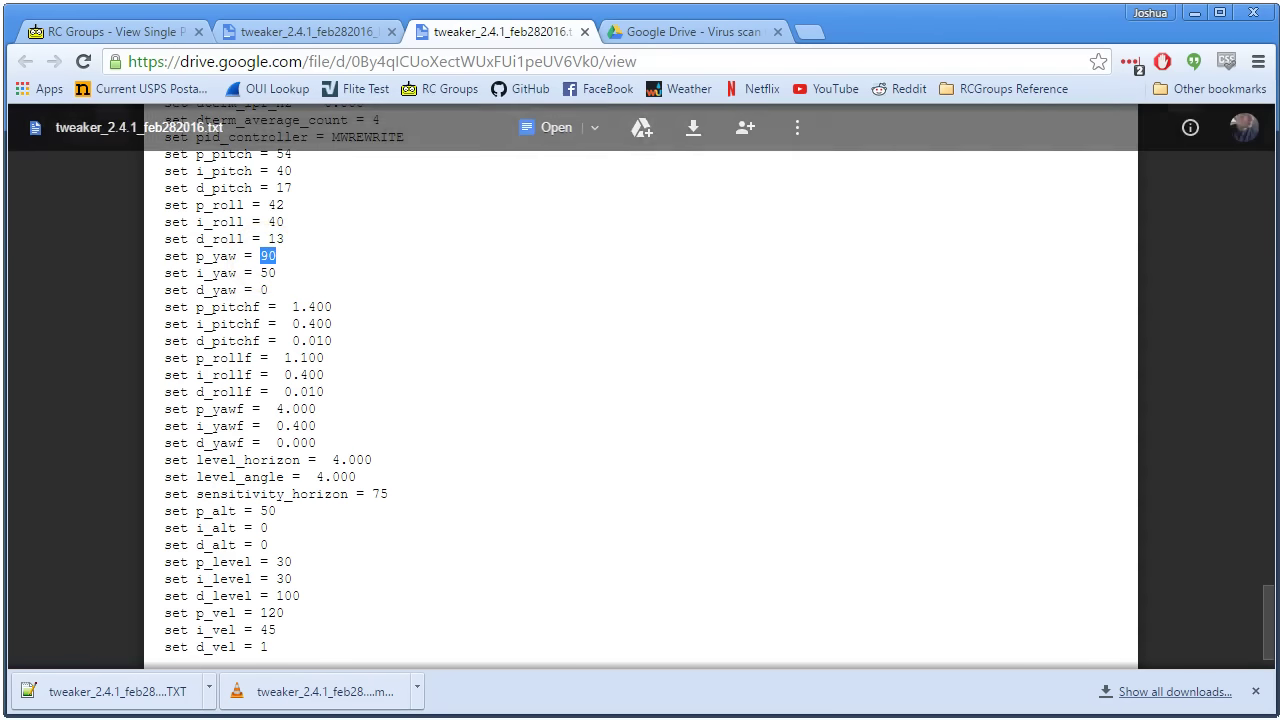
pyautogui.doubleClick(276, 238)
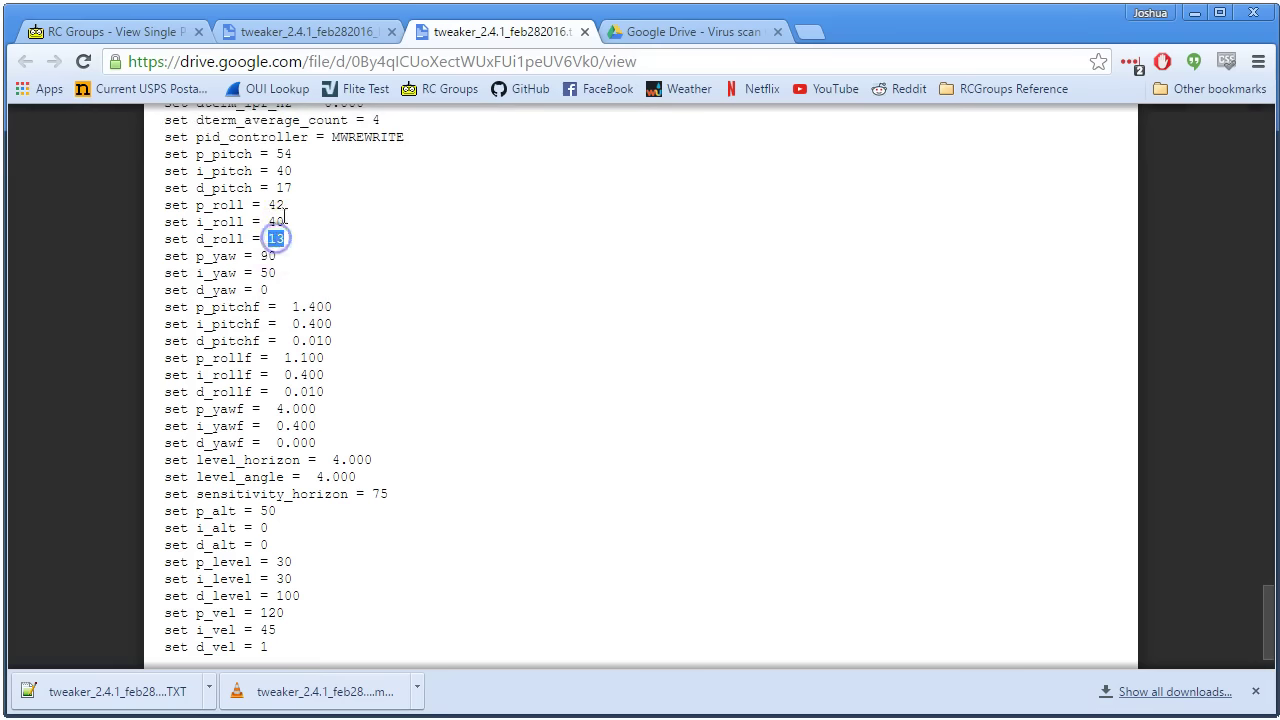
pyautogui.doubleClick(282, 189)
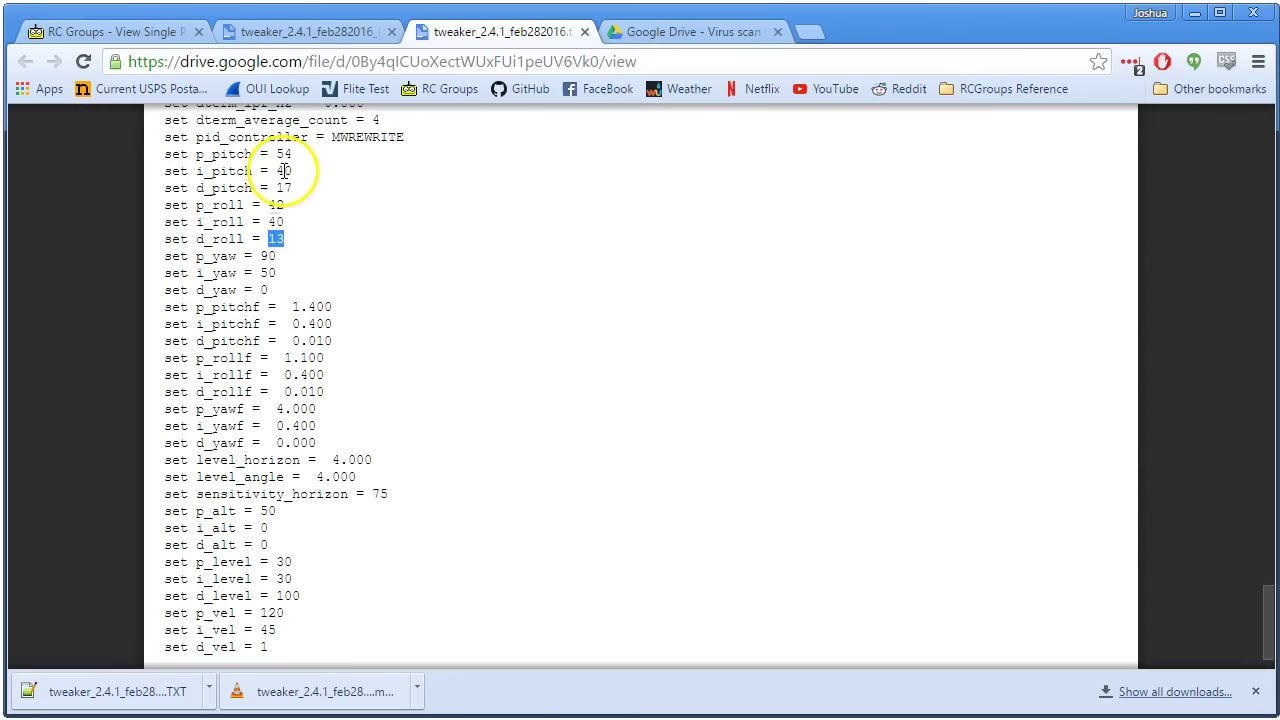
pyautogui.doubleClick(282, 188)
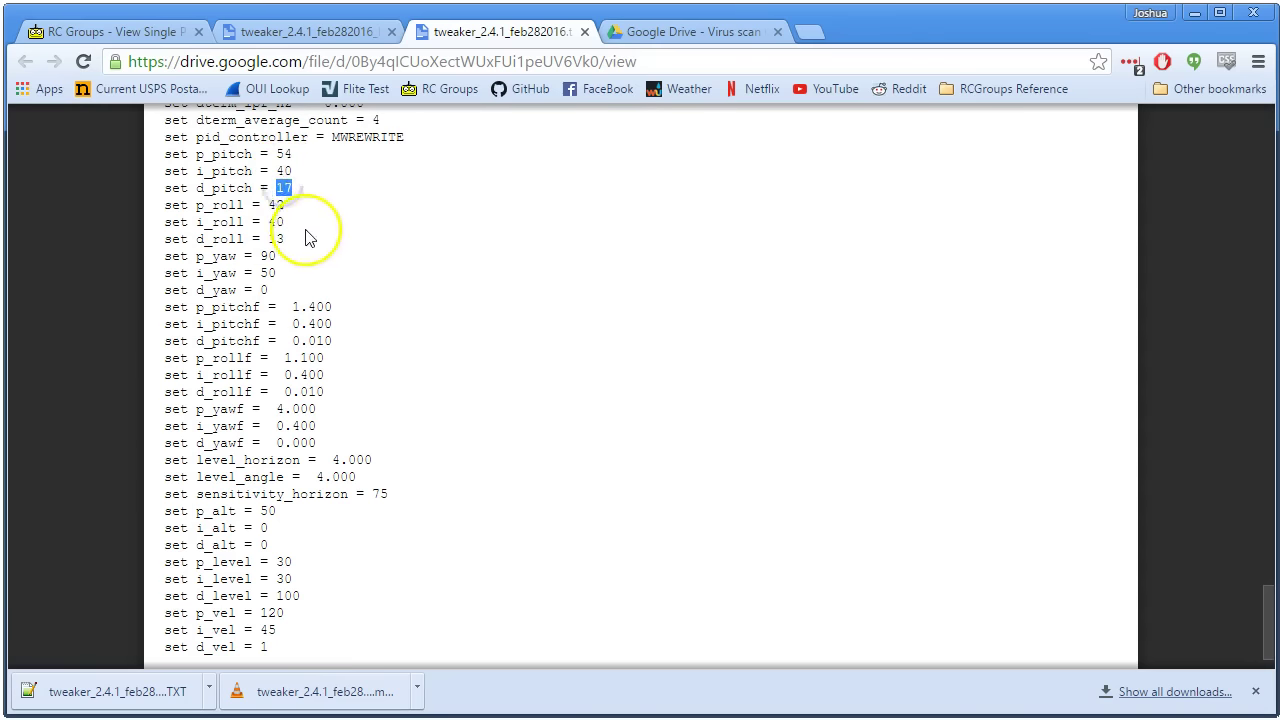
pyautogui.doubleClick(277, 240)
pyautogui.doubleClick(282, 188)
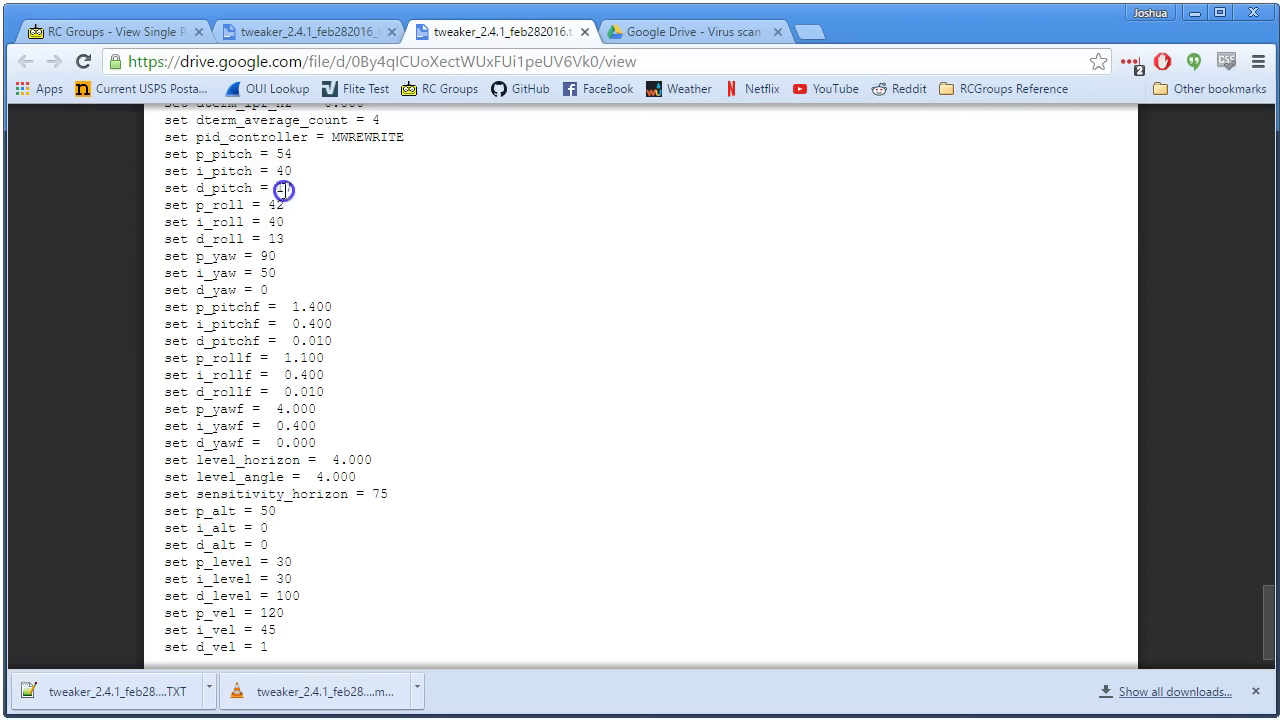
pyautogui.doubleClick(277, 241)
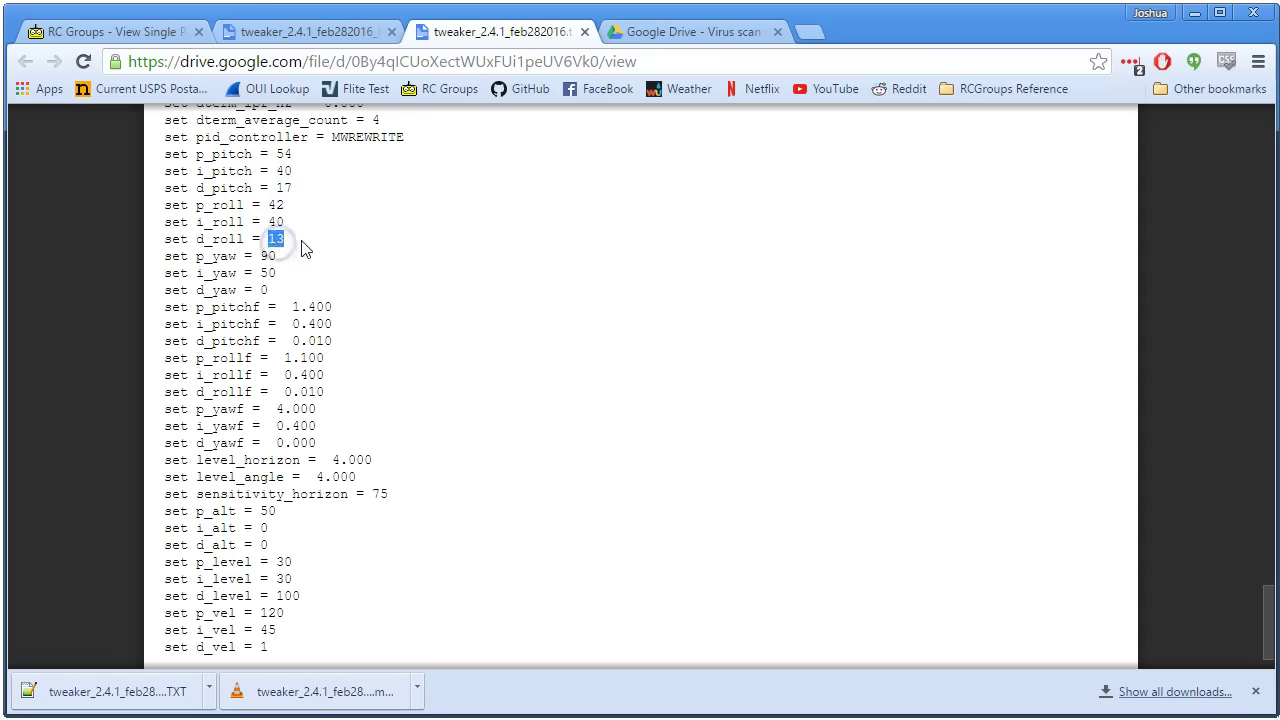
pyautogui.doubleClick(283, 188)
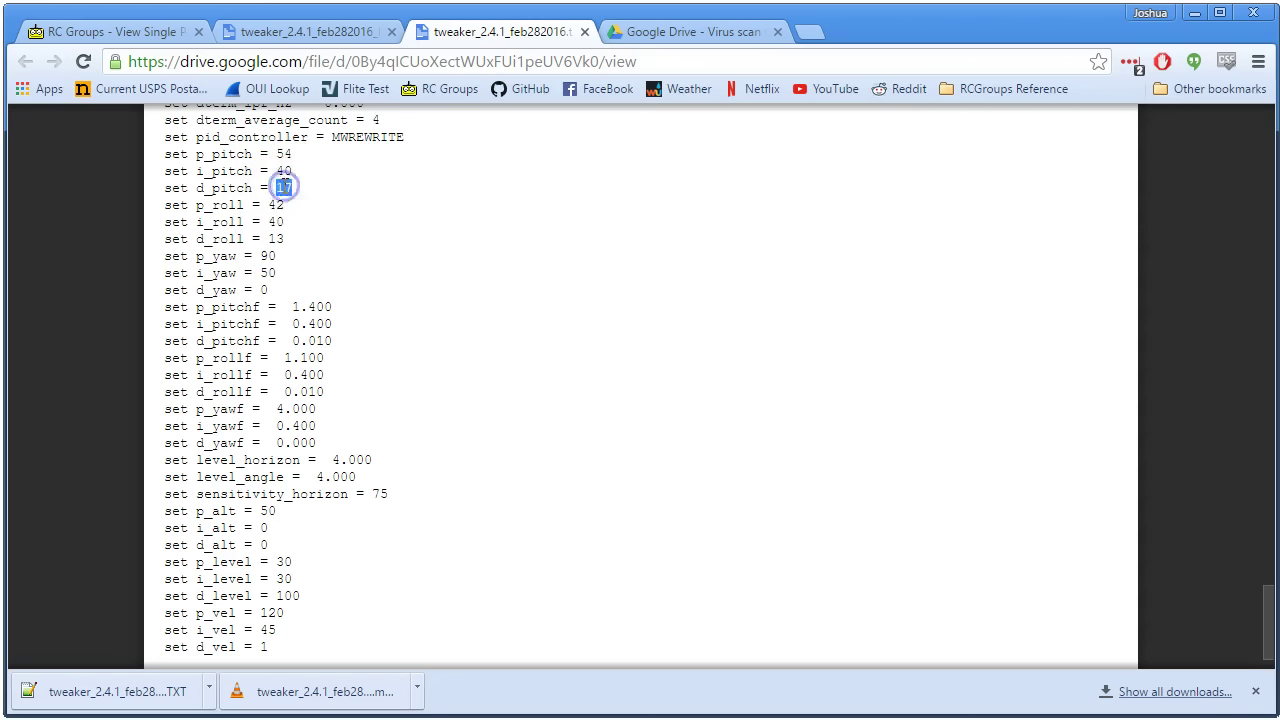
pyautogui.doubleClick(276, 239)
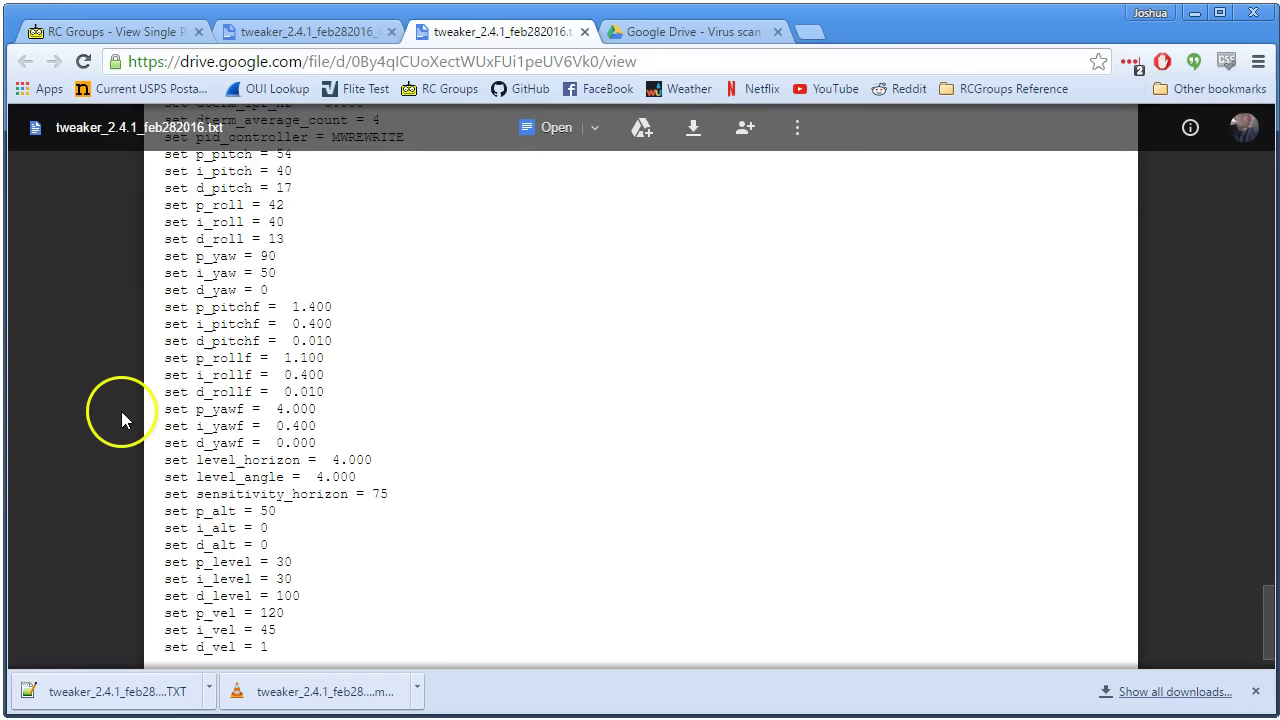
pyautogui.doubleClick(281, 188)
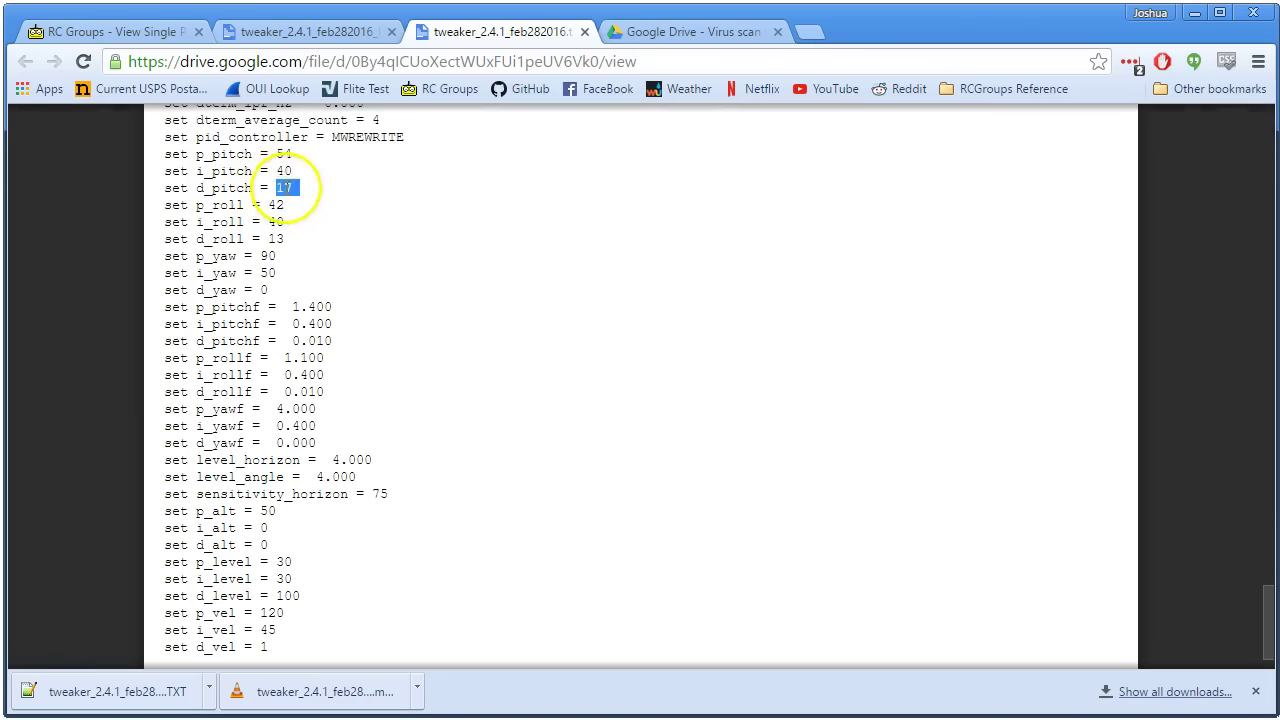
pyautogui.click(270, 238)
pyautogui.doubleClick(272, 238)
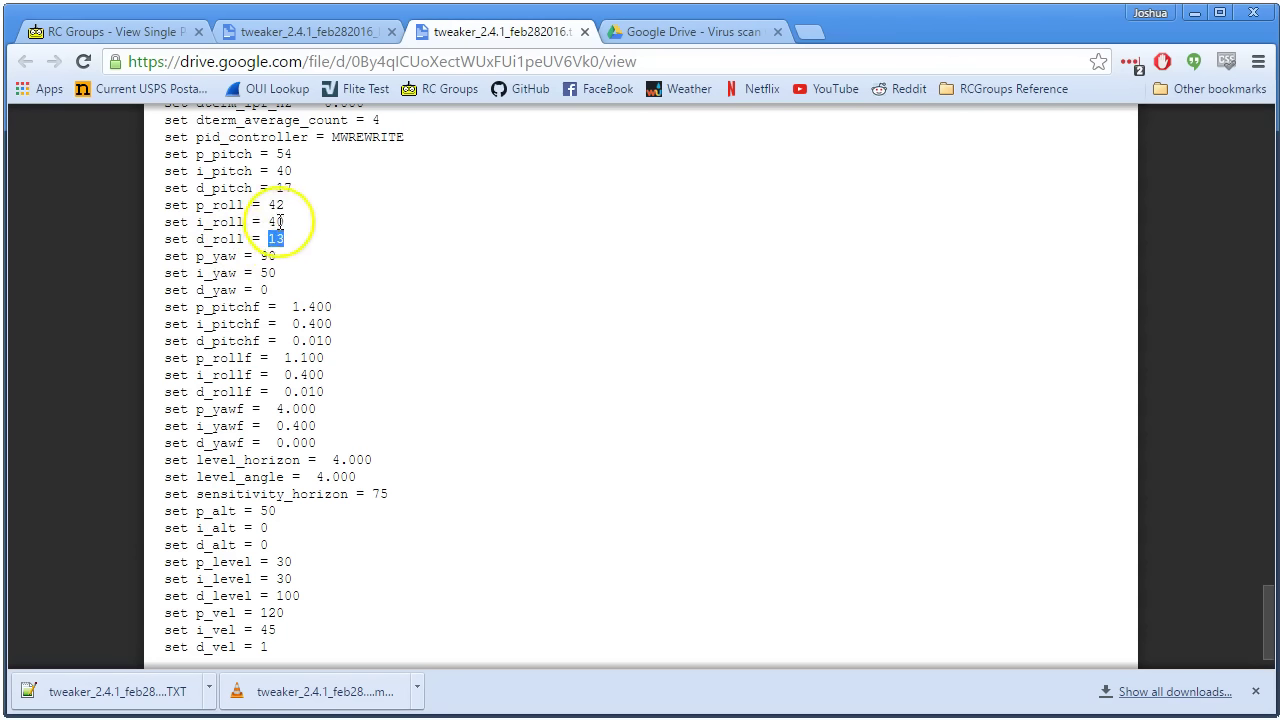
pyautogui.doubleClick(278, 188)
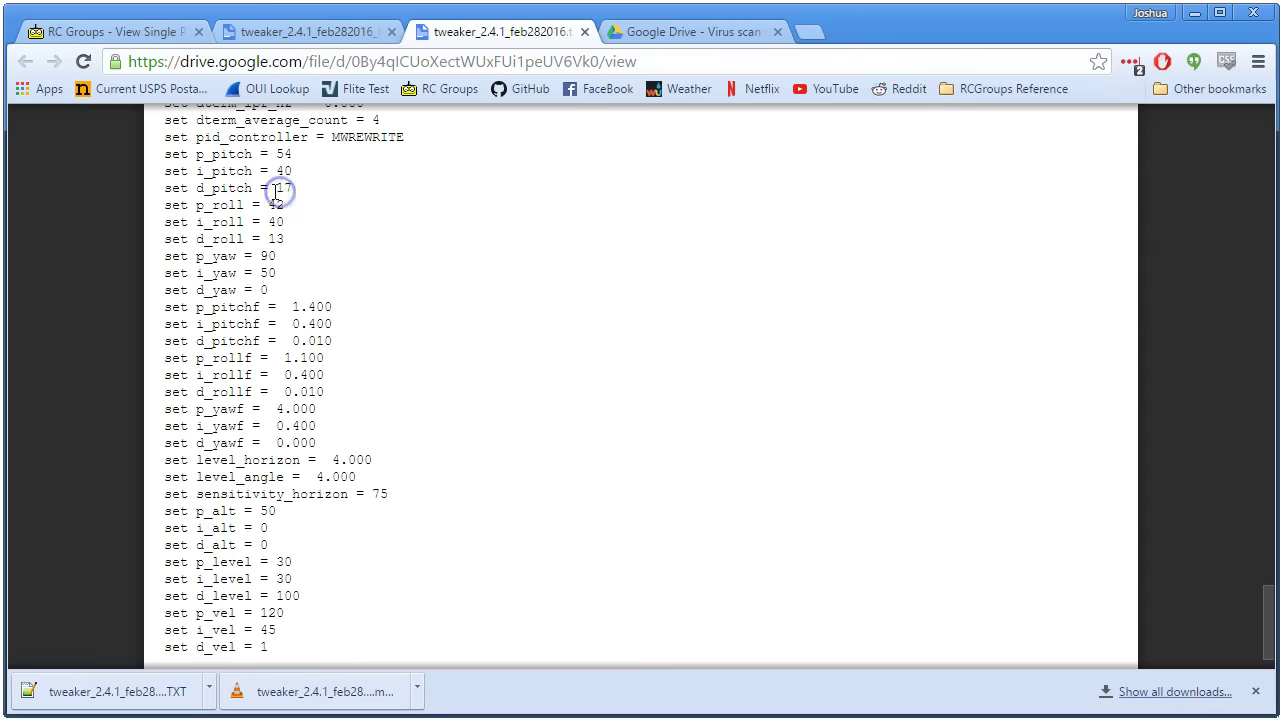
pyautogui.moveTo(277, 239); pyautogui.dragTo(305, 238)
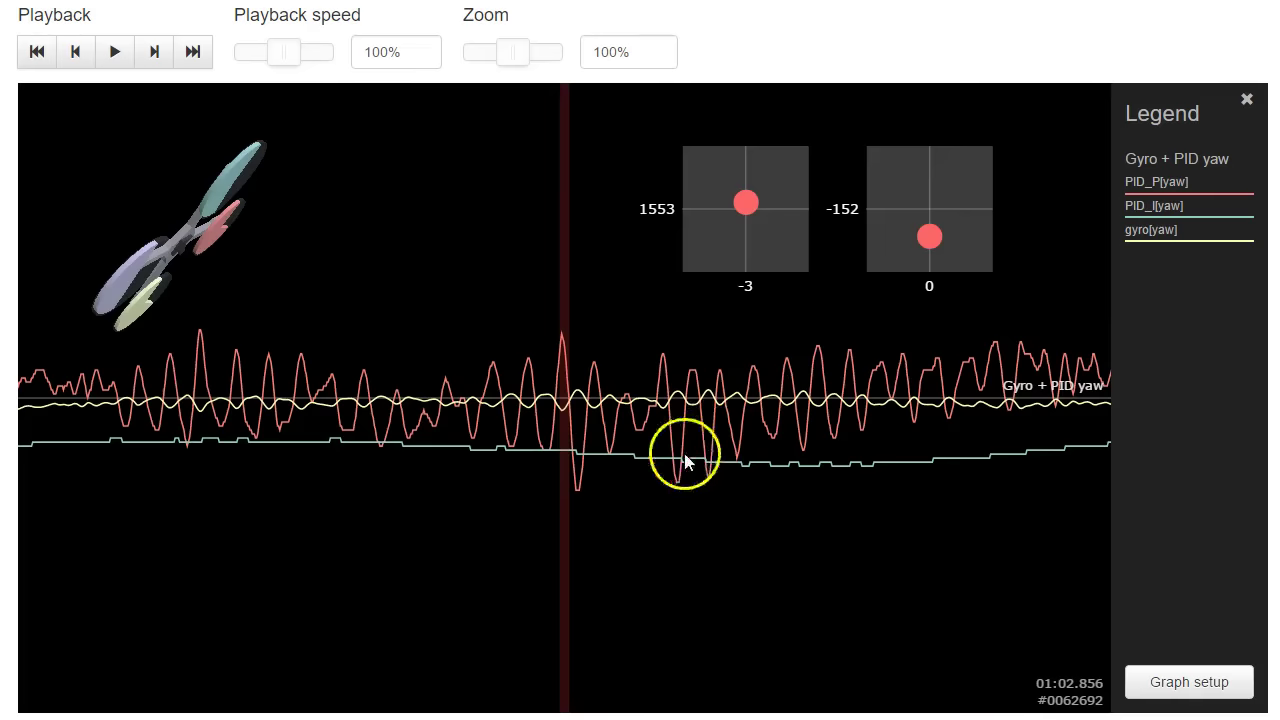
# Inspect the yaw P, I and gyro traces for oscillations in the log from about 01:03 to 01:18
pyautogui.press('space')
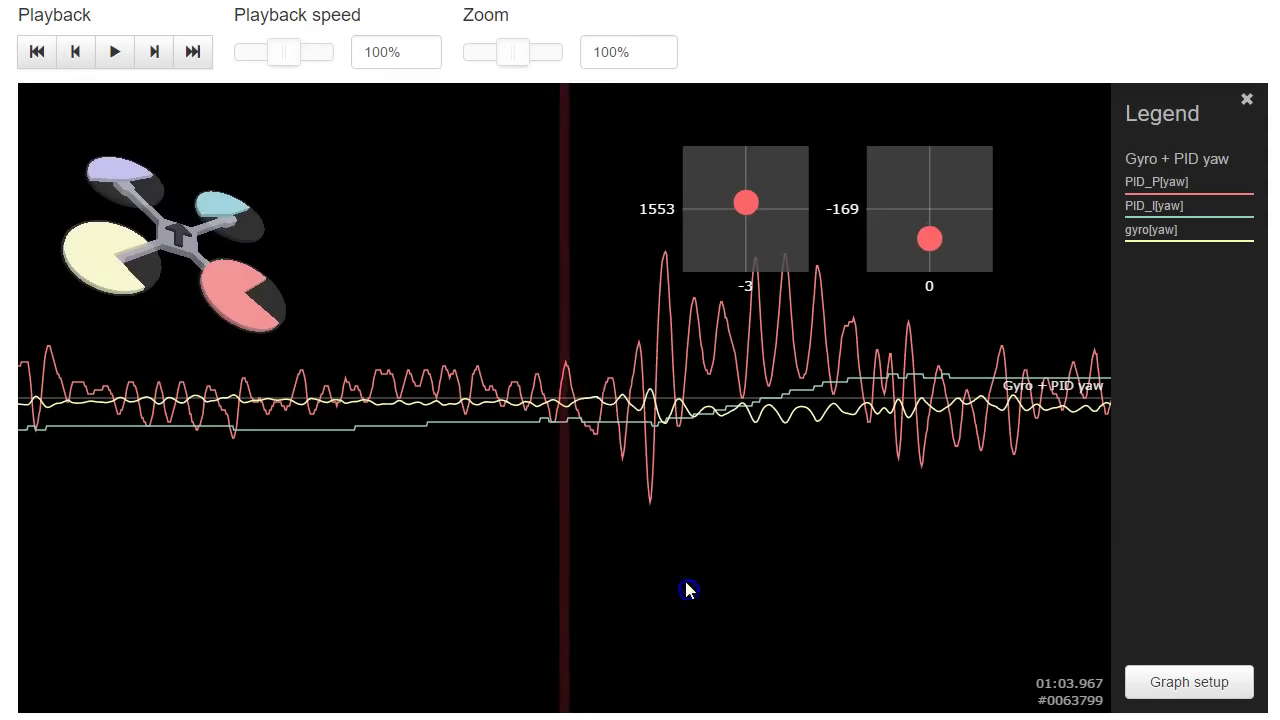
pyautogui.click(594, 393)
pyautogui.scroll(-10, 954, 491)
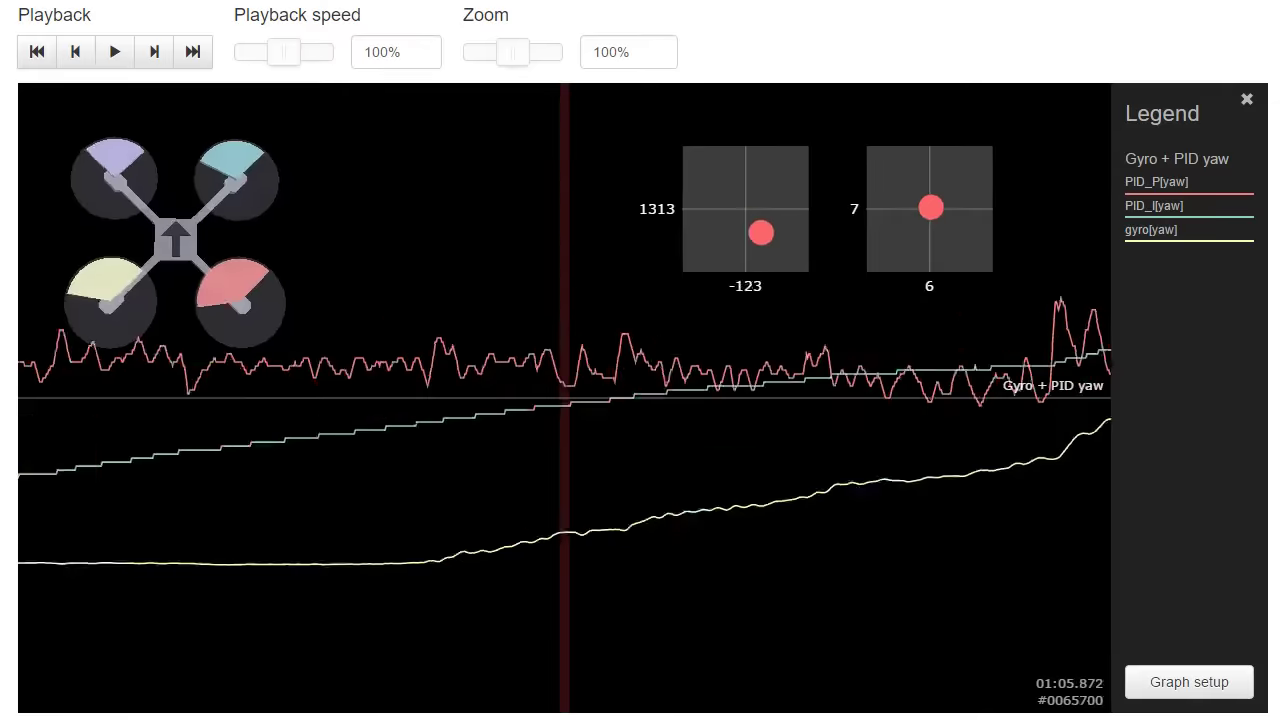
pyautogui.scroll(-12, 799, 461)
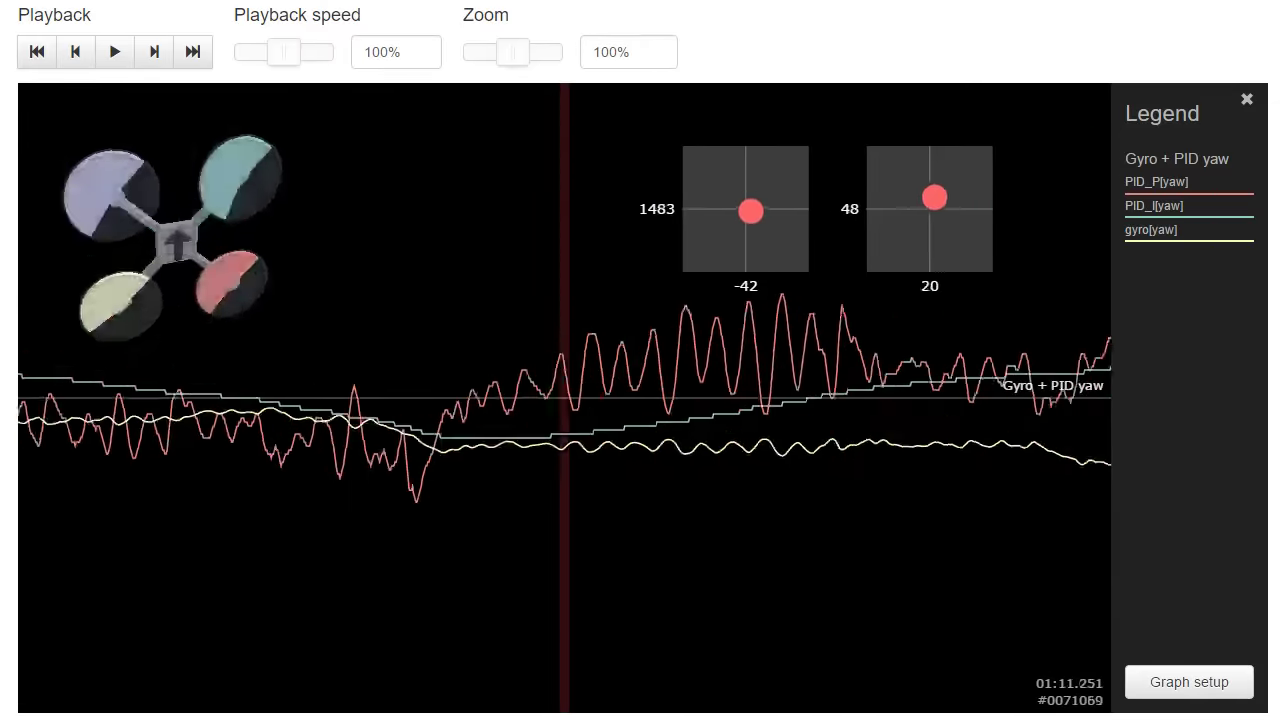
pyautogui.scroll(-8, 942, 512)
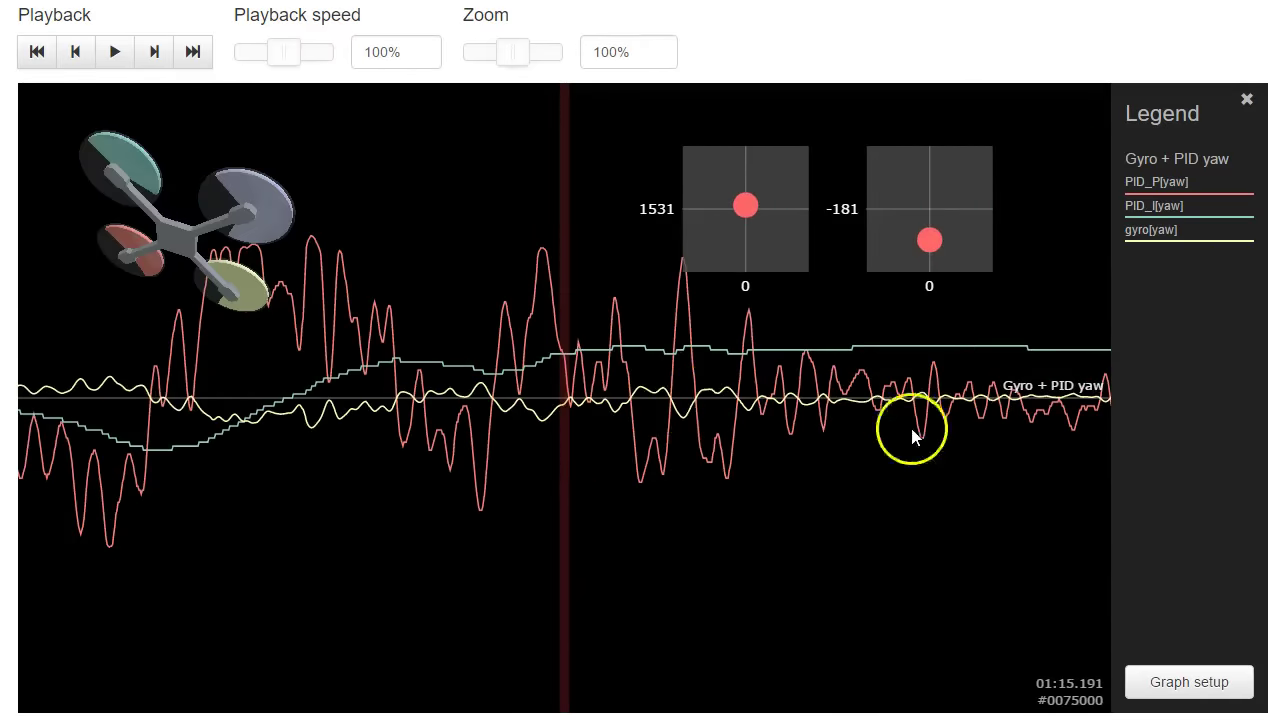
pyautogui.scroll(-4, 911, 431)
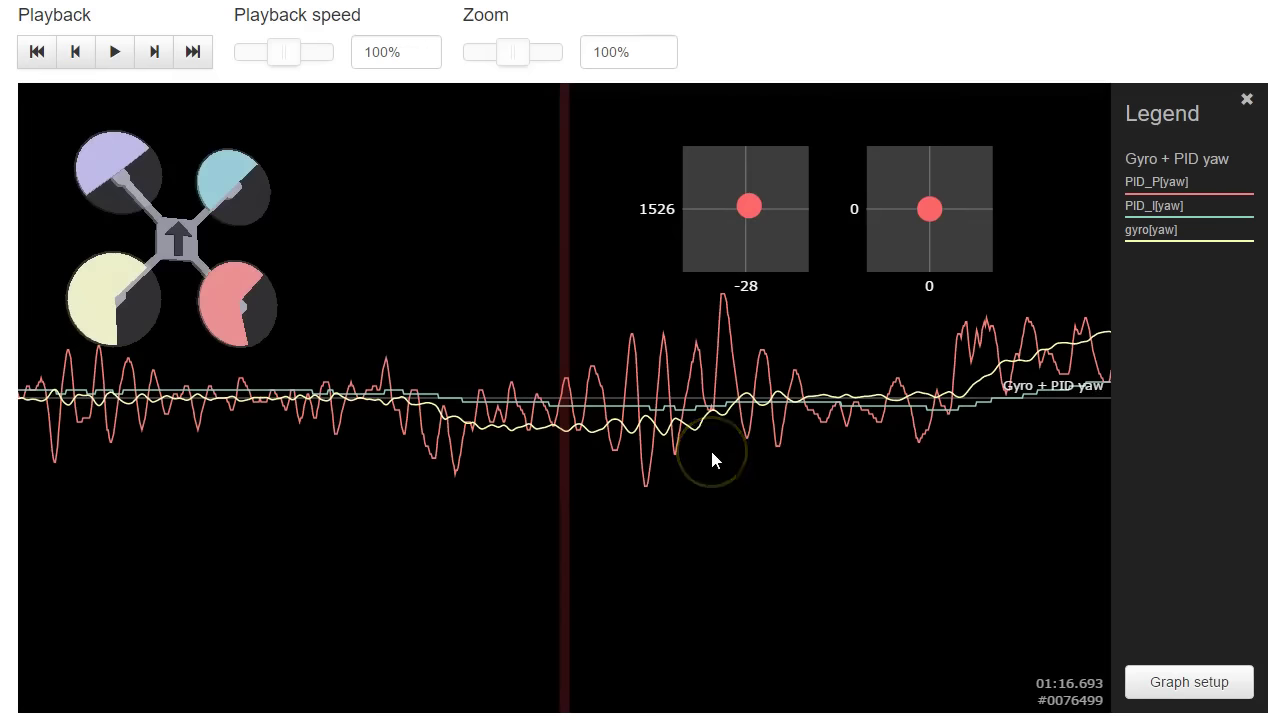
pyautogui.moveTo(820, 549); pyautogui.dragTo(351, 602)
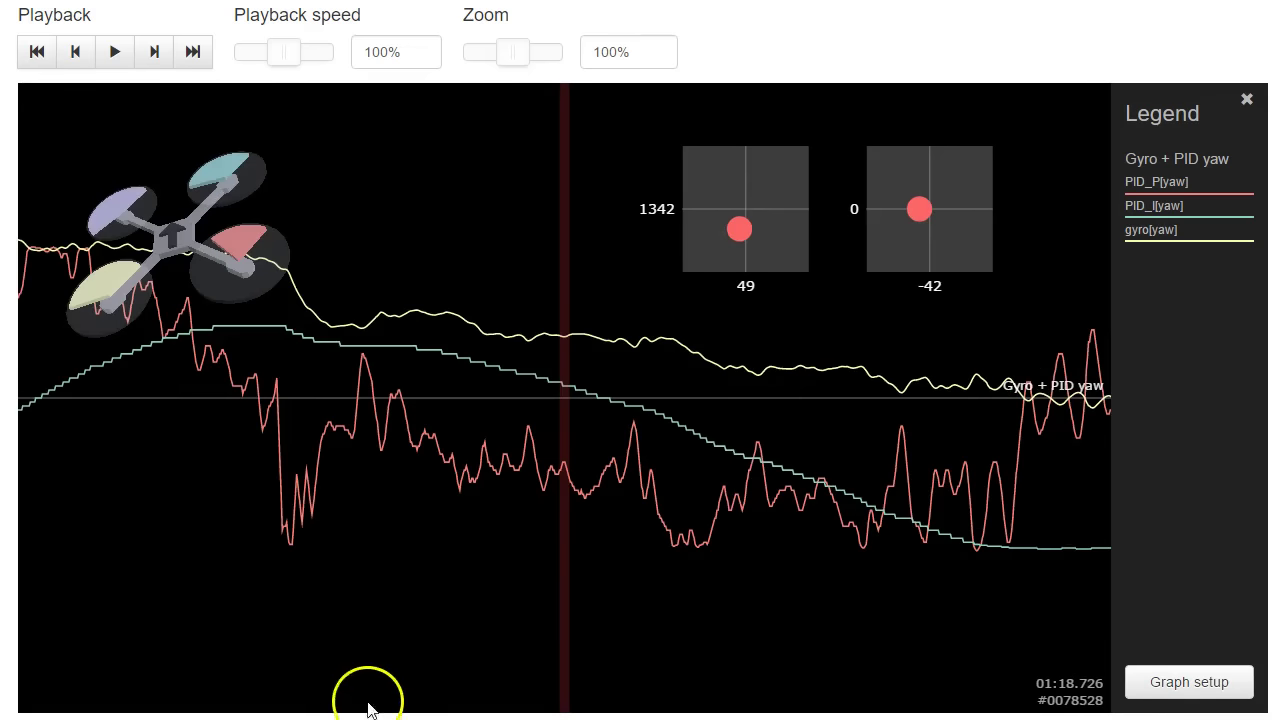